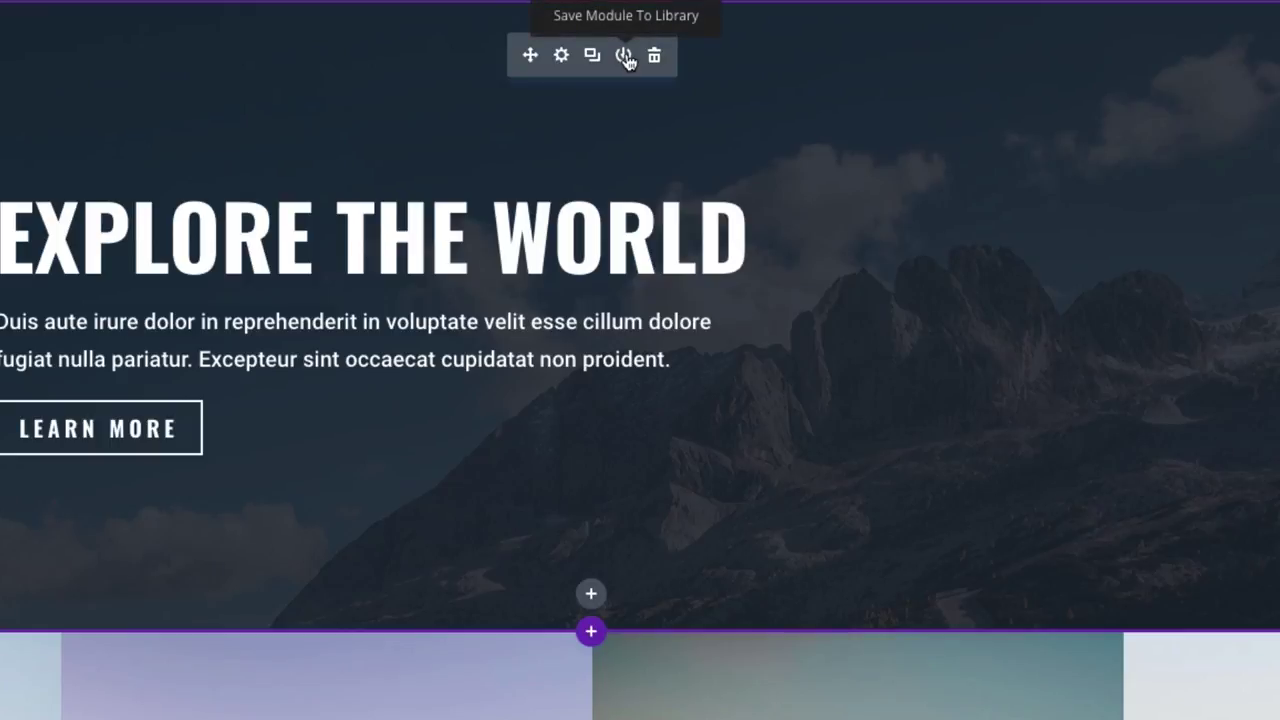
- Save the hero module to the Divi Library as the global item 'Global header'
click(624, 56)
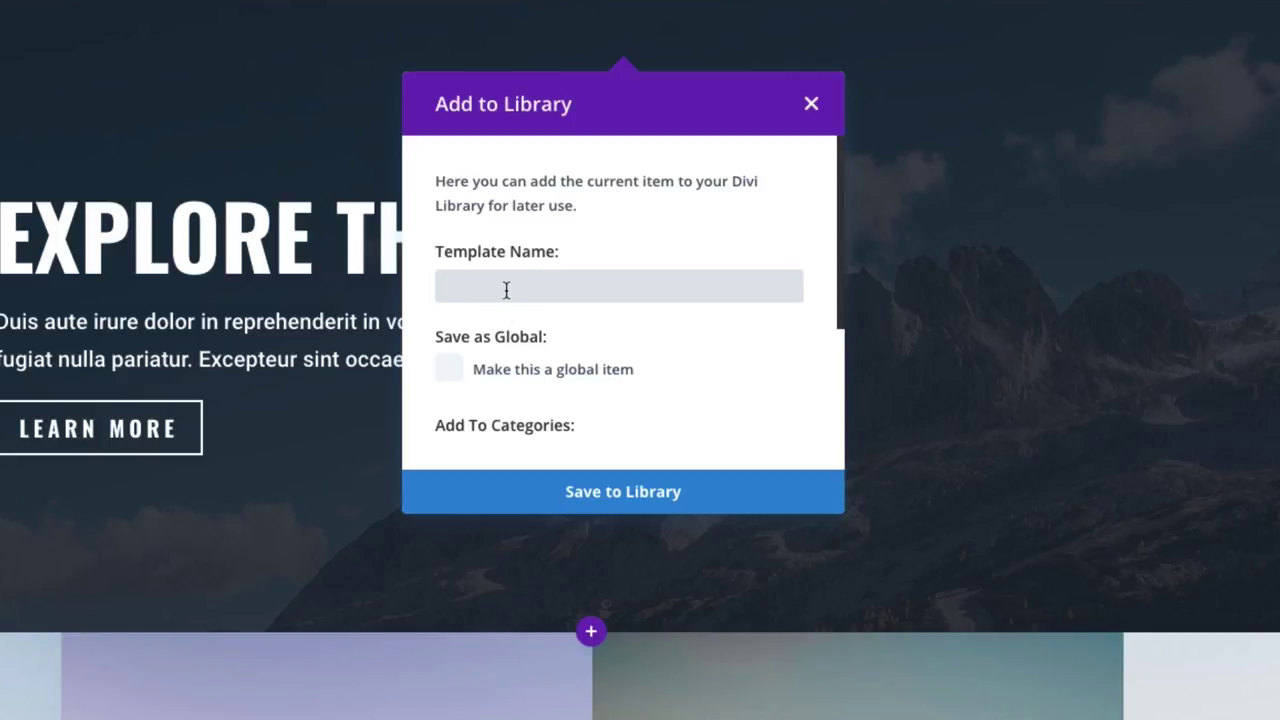
text(Global header)
click(452, 372)
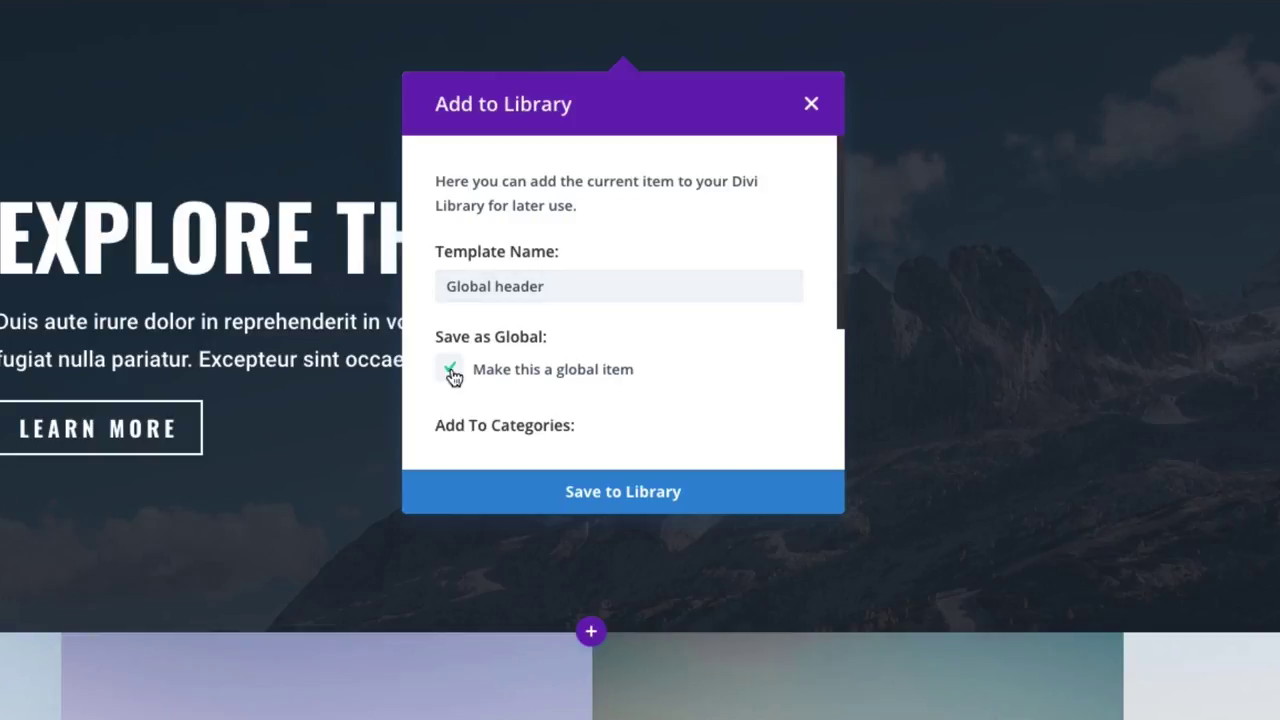
click(633, 495)
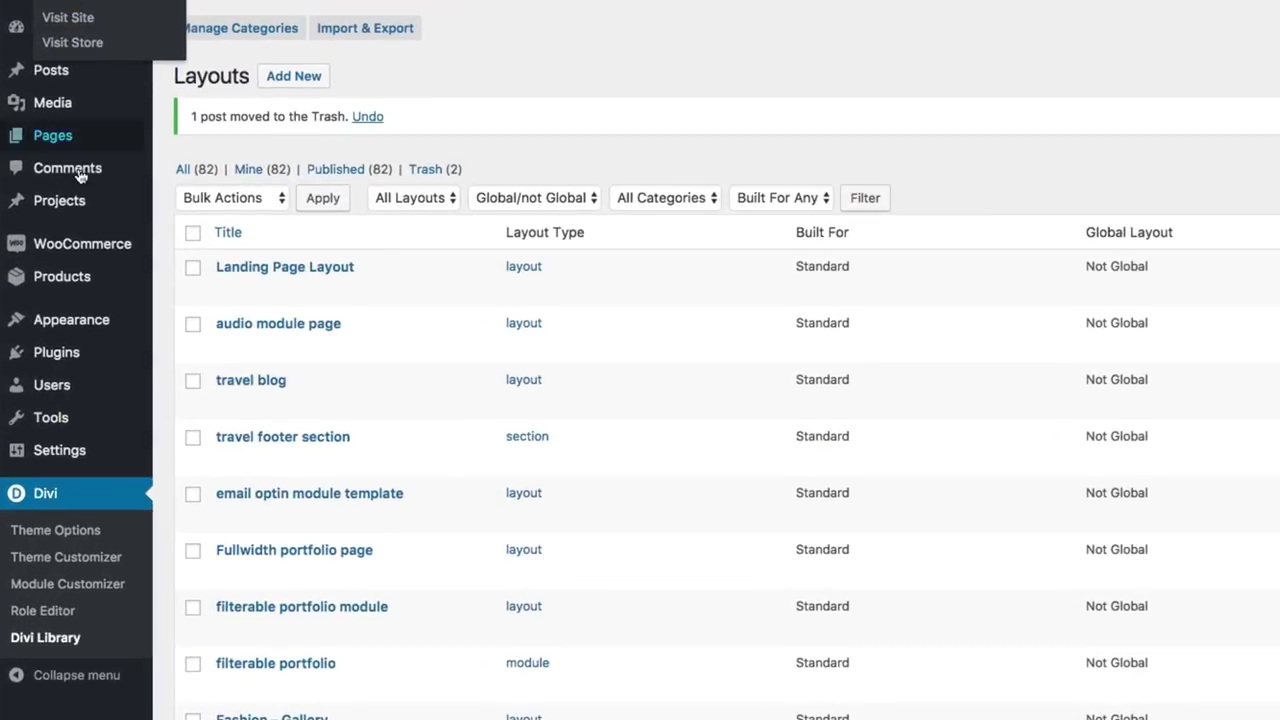
- Reload the Divi Library Layouts list so the 'Global header' entry shows at the top
mouse_move(75, 200)
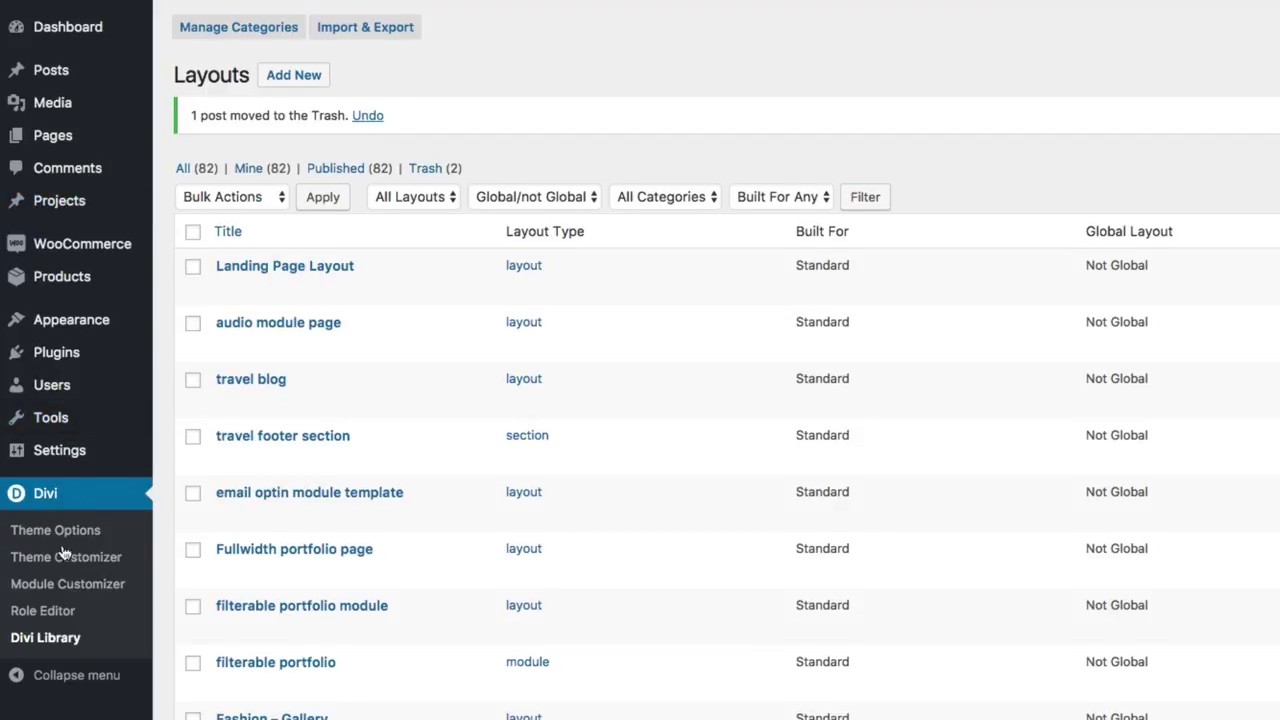
click(45, 642)
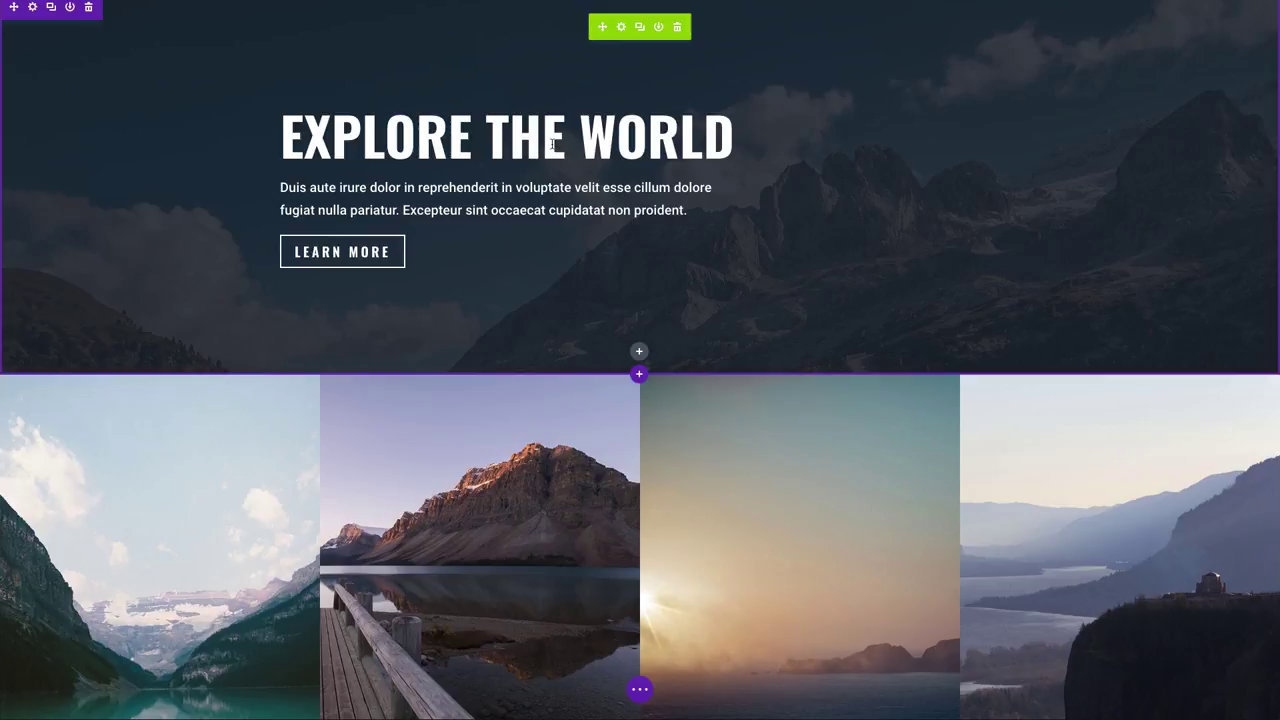
- Open the Fullwidth Header Settings of the green global hero module
click(621, 30)
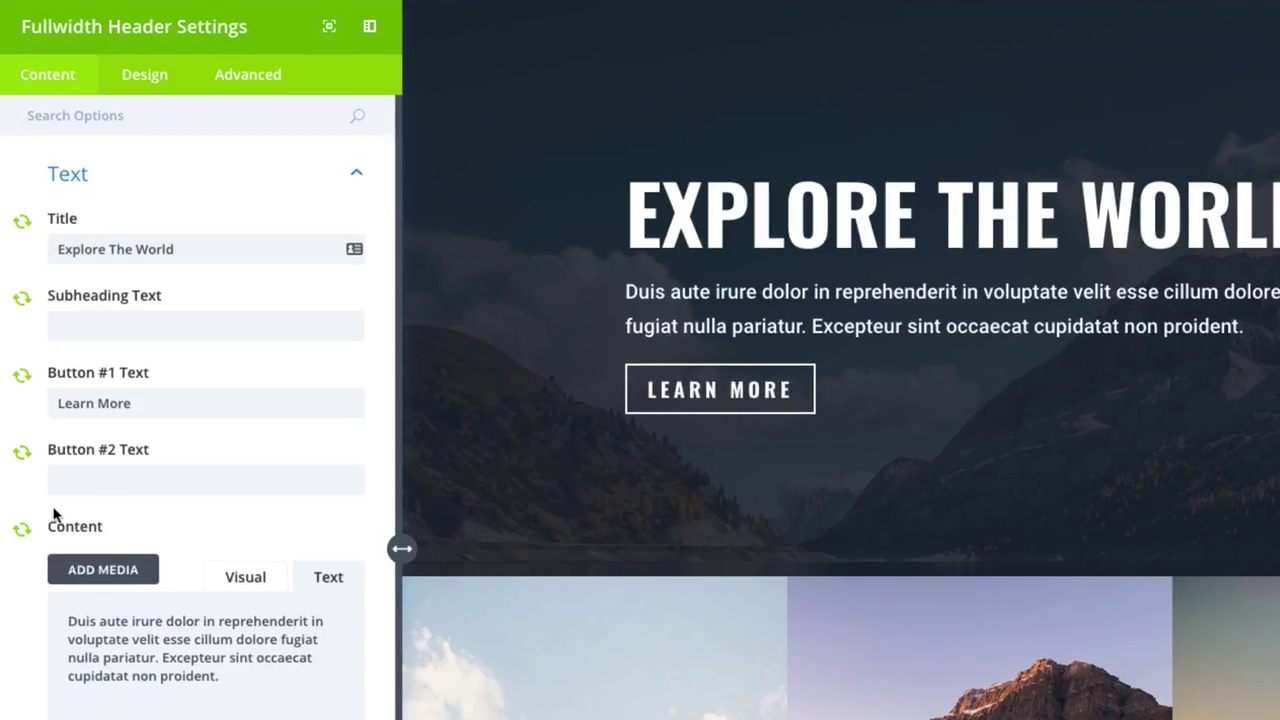
scroll(82, 287, down, 1)
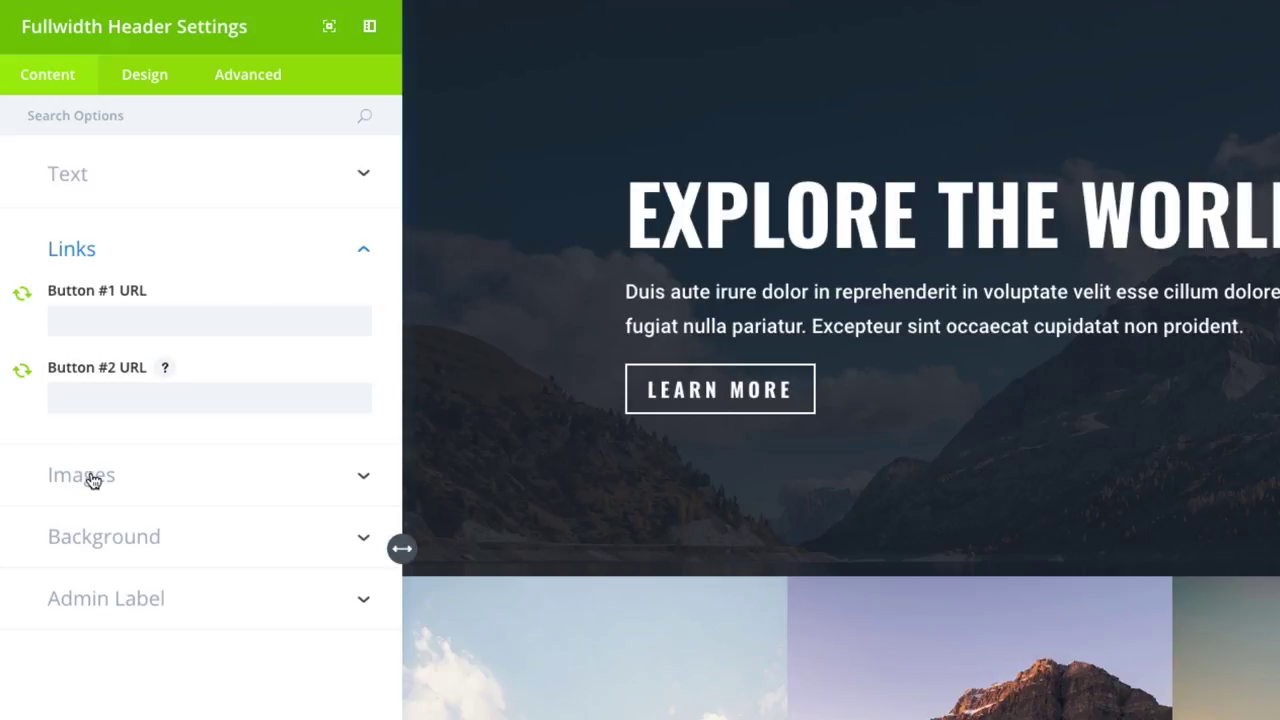
click(237, 483)
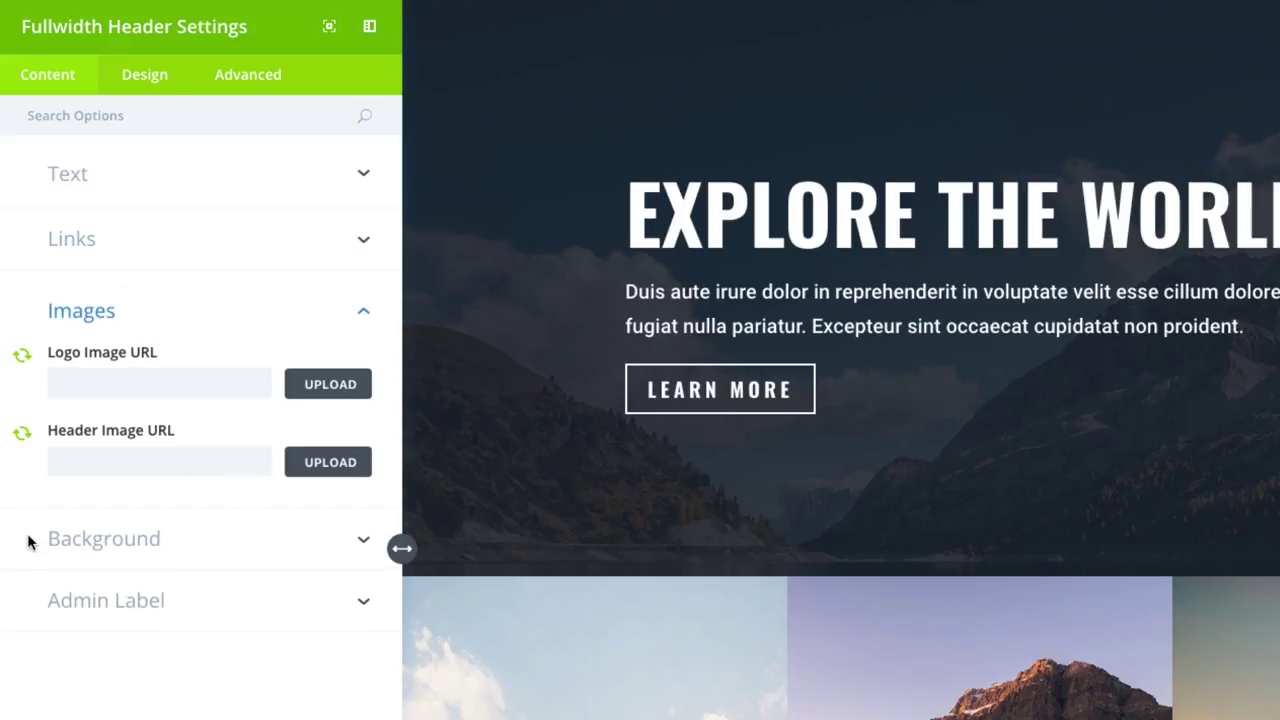
click(145, 88)
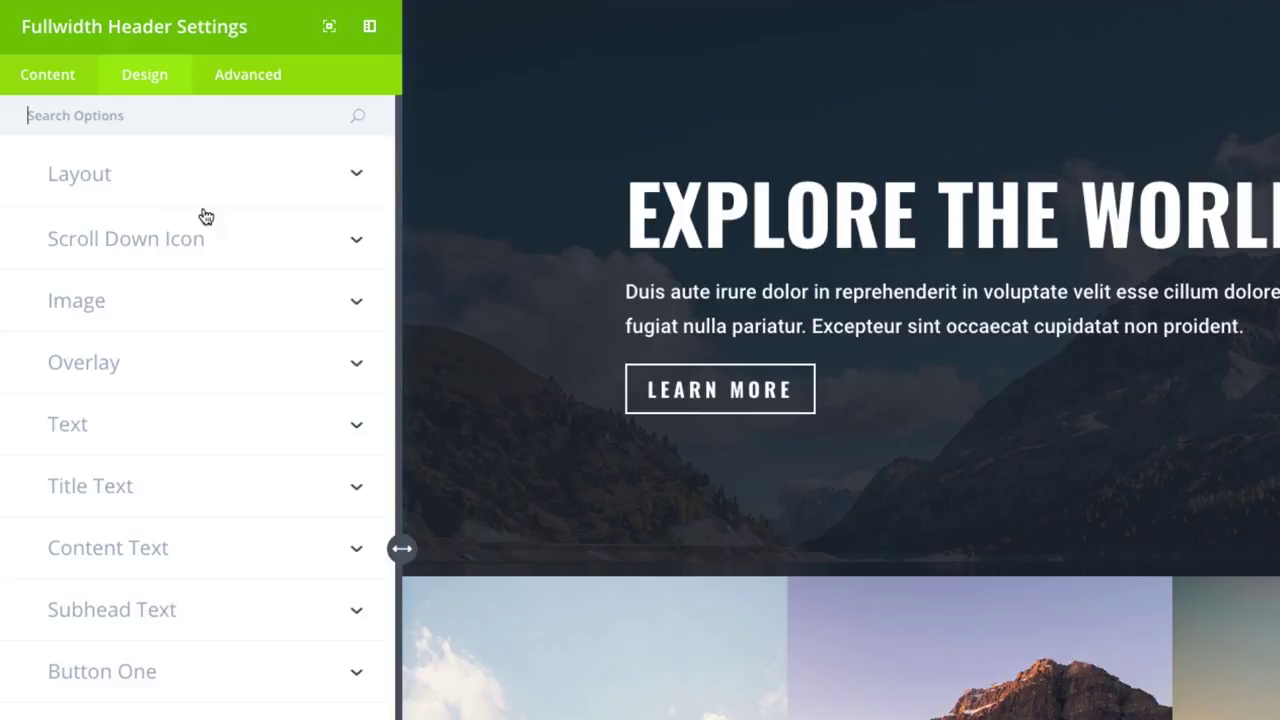
click(169, 177)
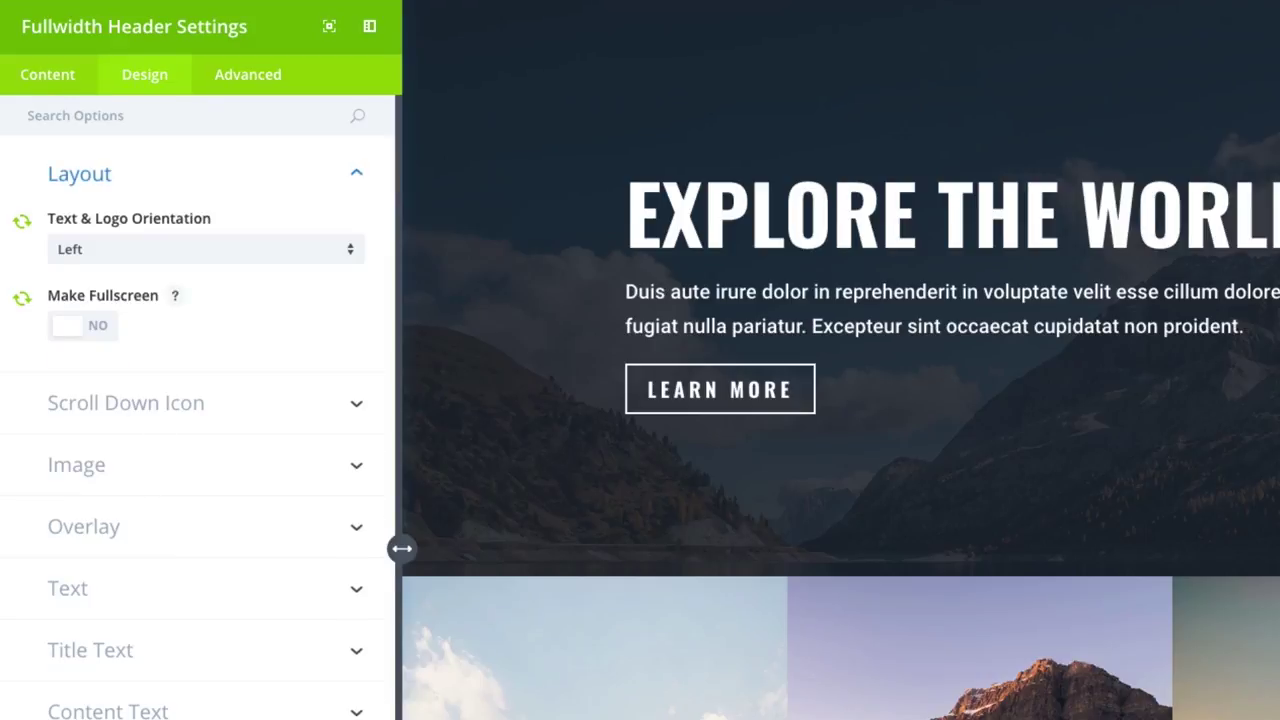
click(109, 403)
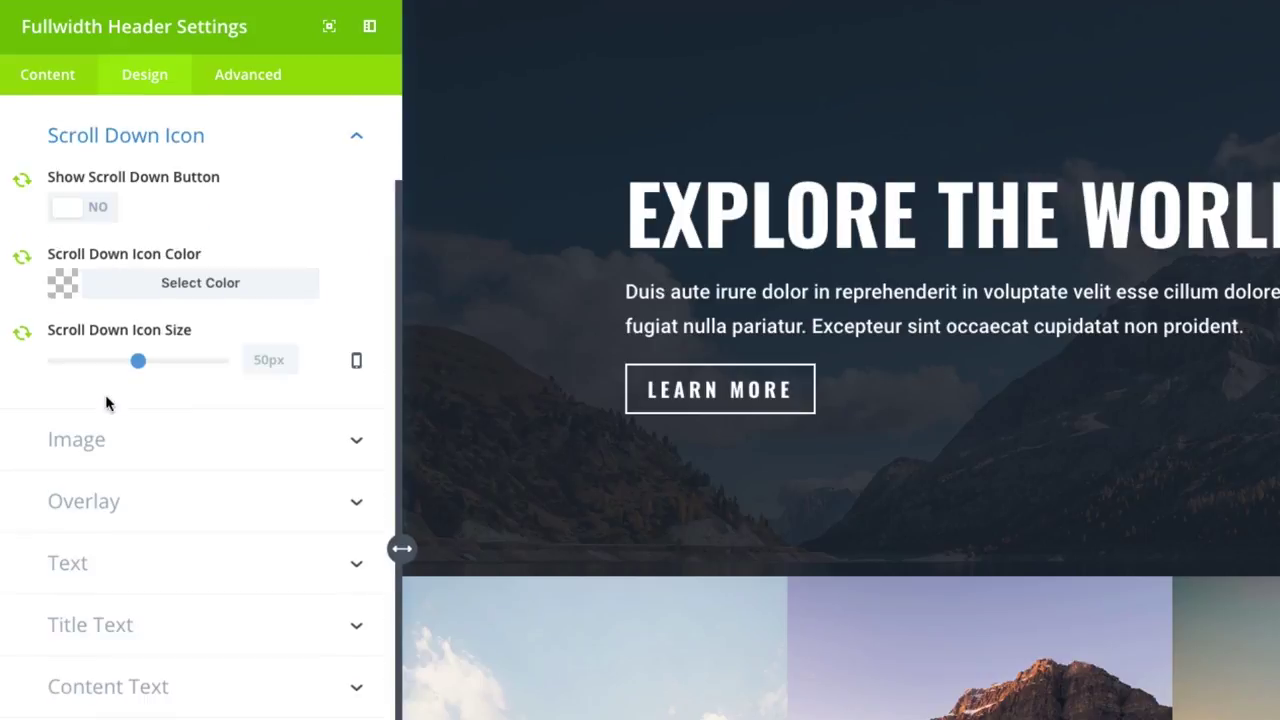
click(242, 90)
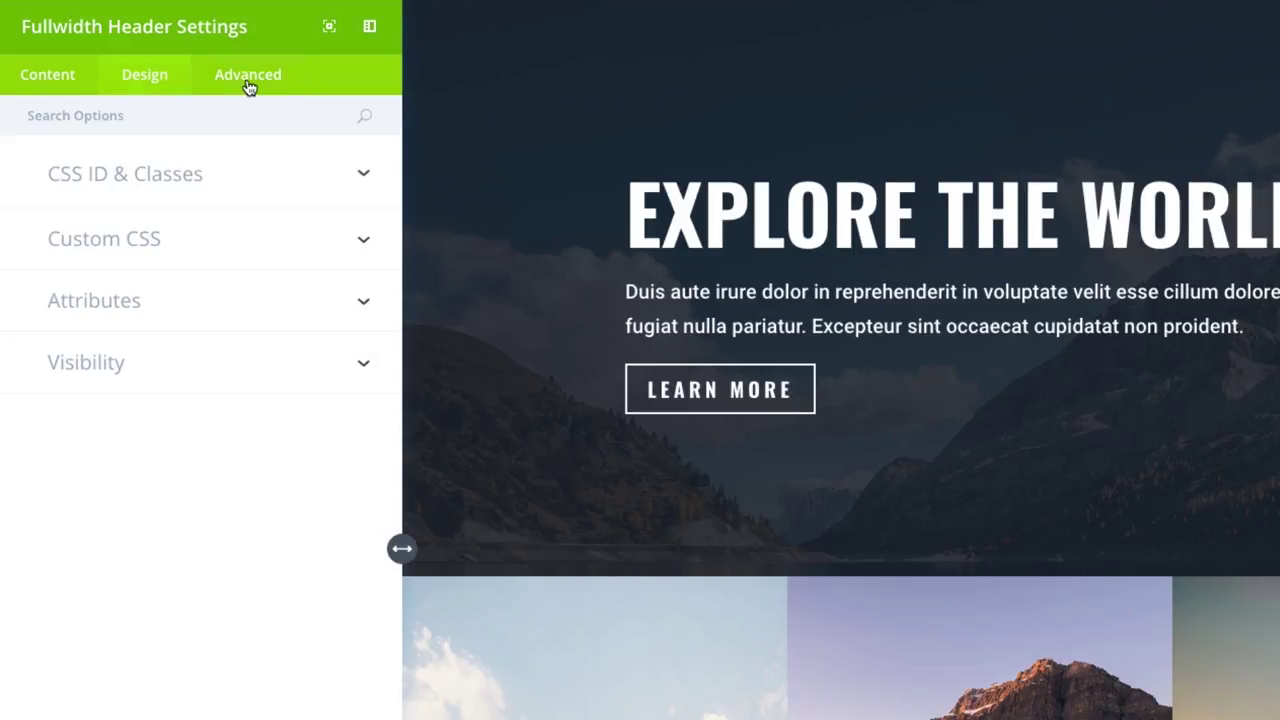
click(194, 177)
click(127, 418)
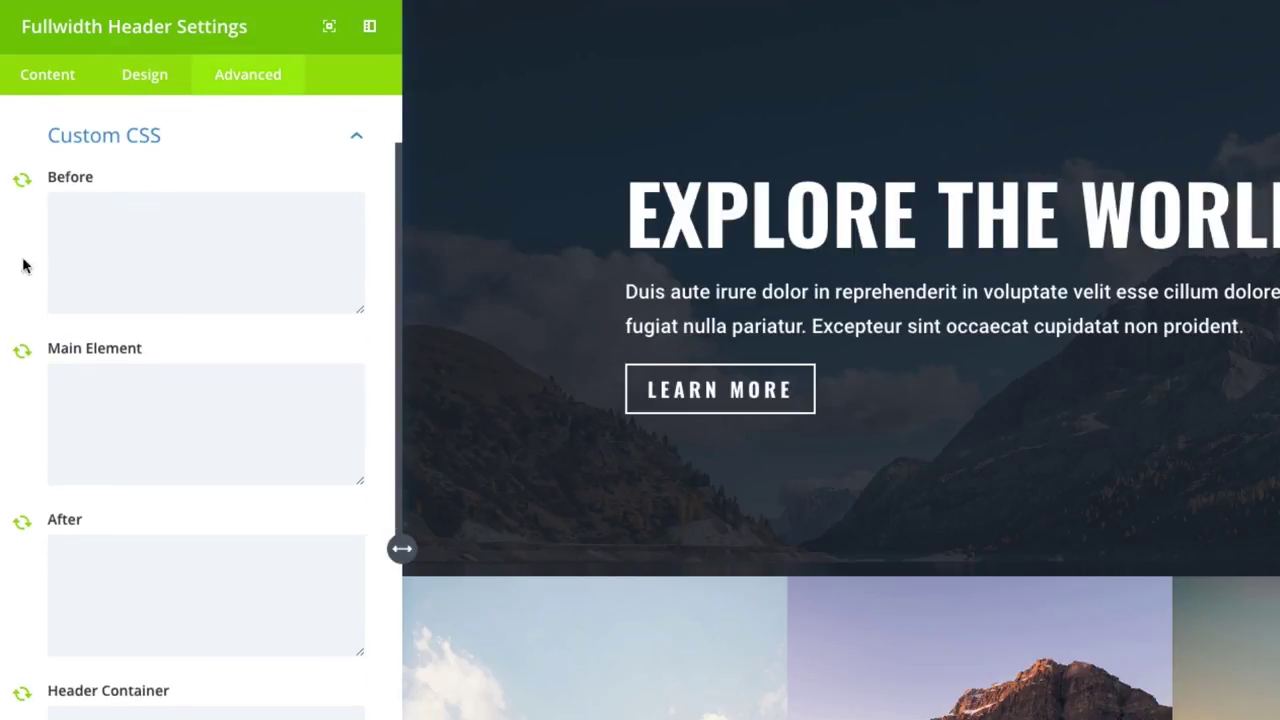
scroll(34, 586, down, 4)
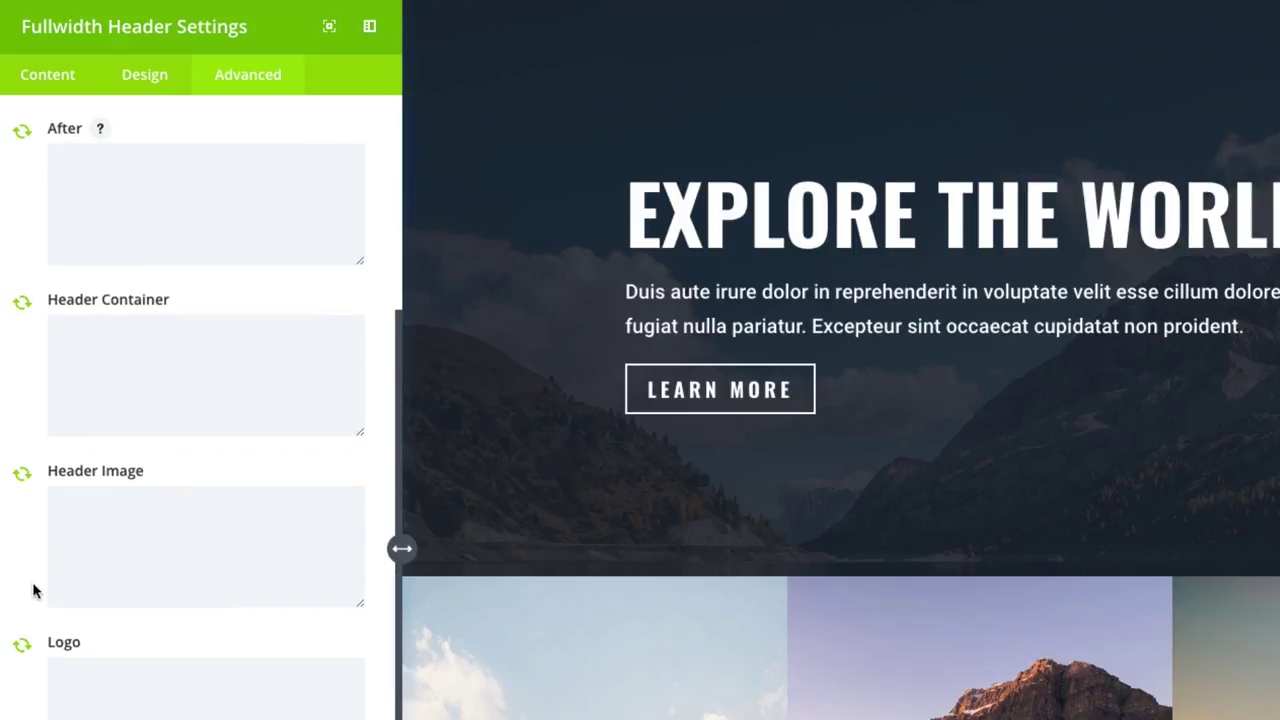
scroll(34, 586, up, 5)
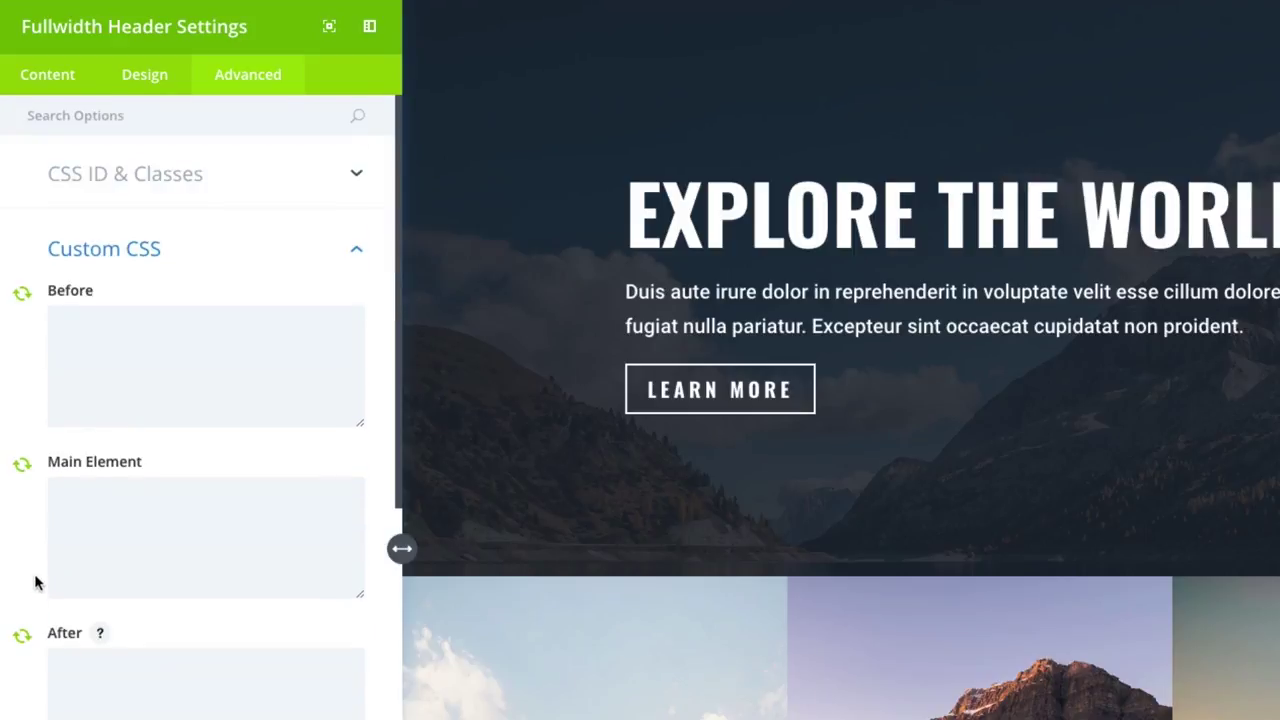
click(156, 89)
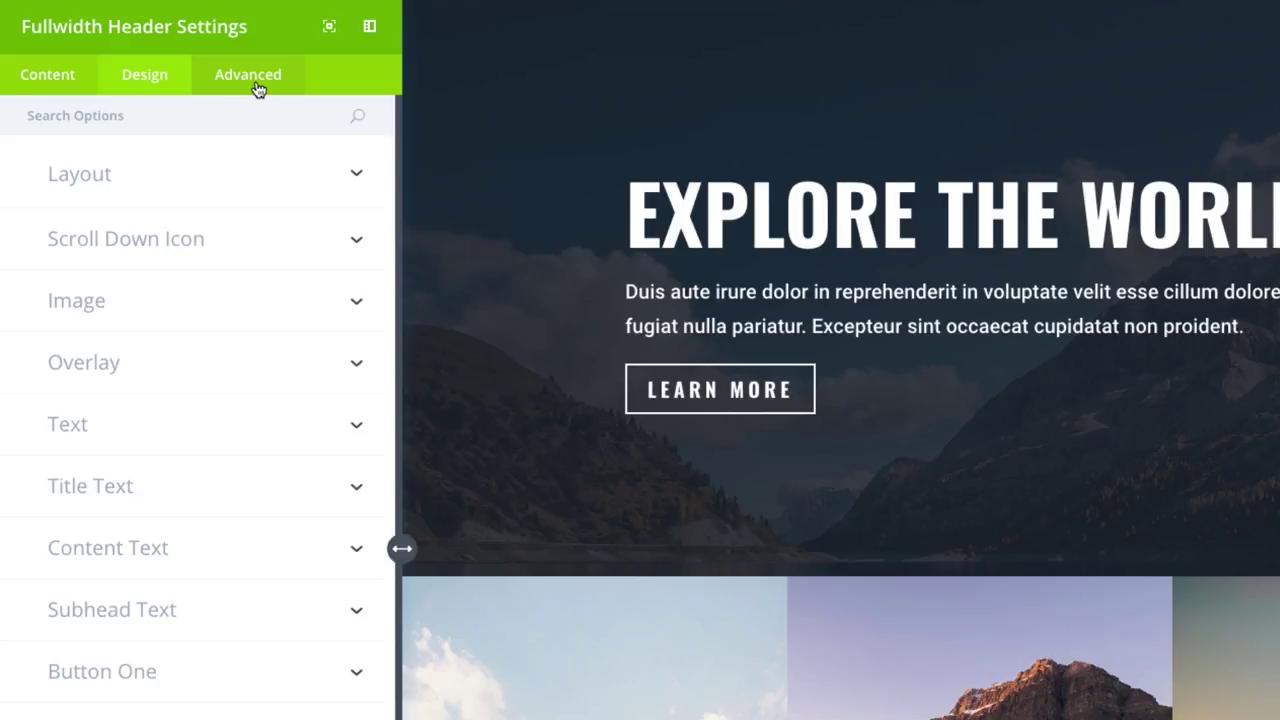
click(256, 89)
click(162, 90)
click(50, 88)
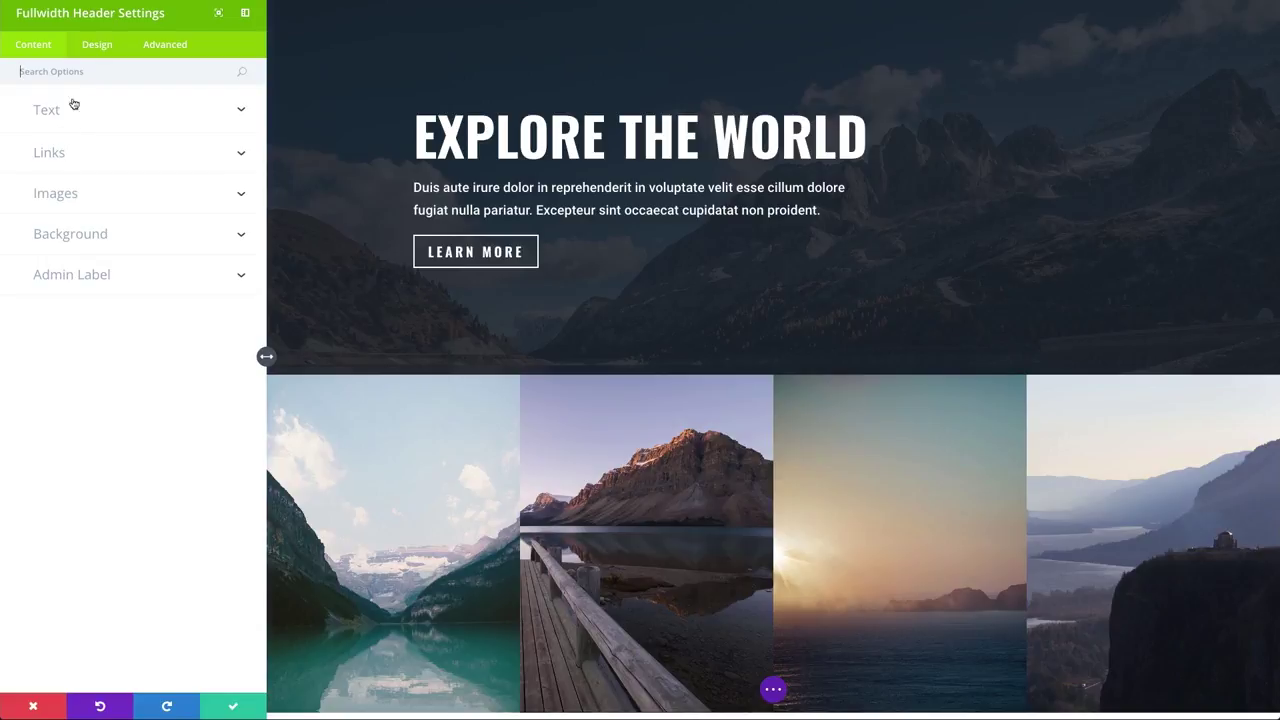
click(97, 45)
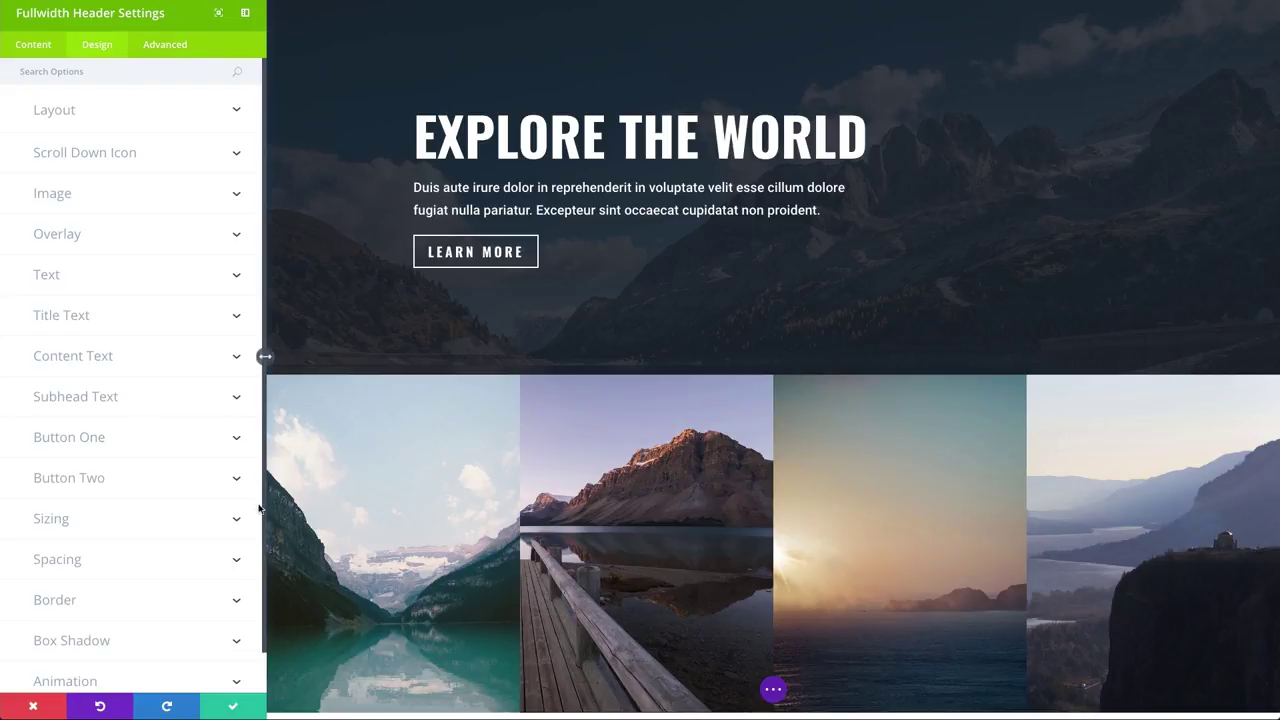
click(172, 45)
click(97, 45)
click(40, 49)
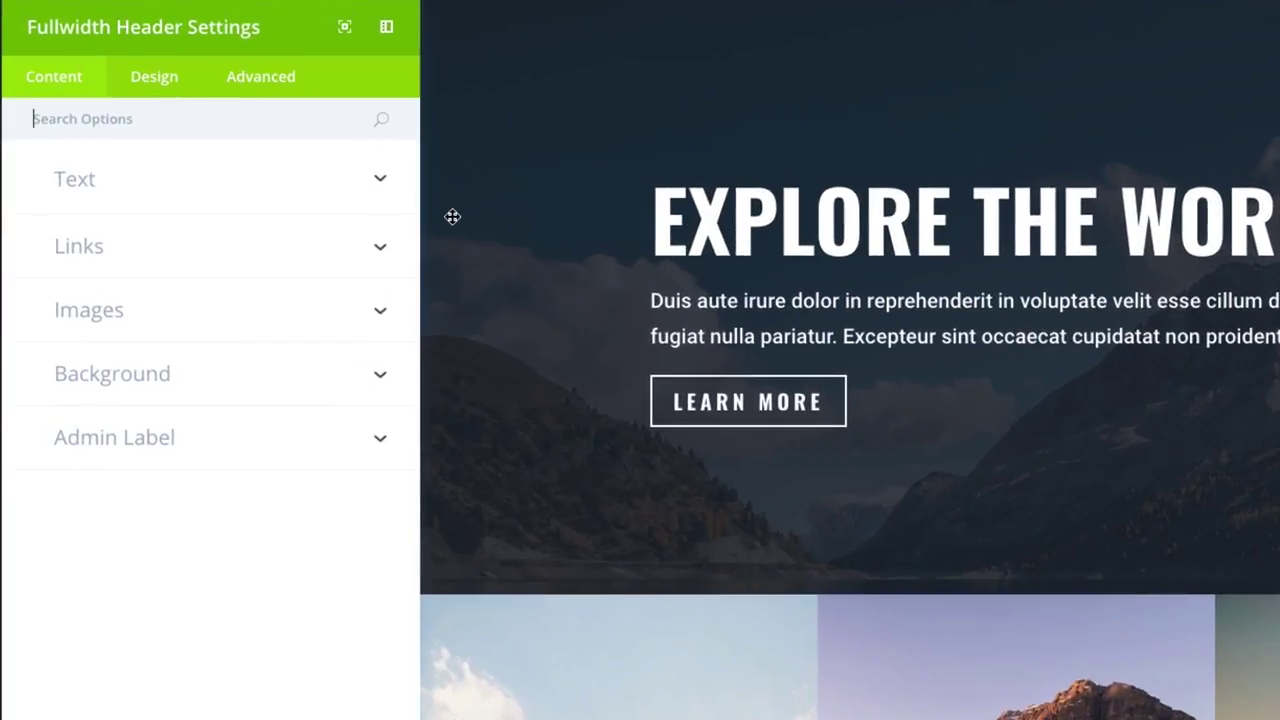
- Unsync the Title, Subheading and button text fields from the global header
click(178, 199)
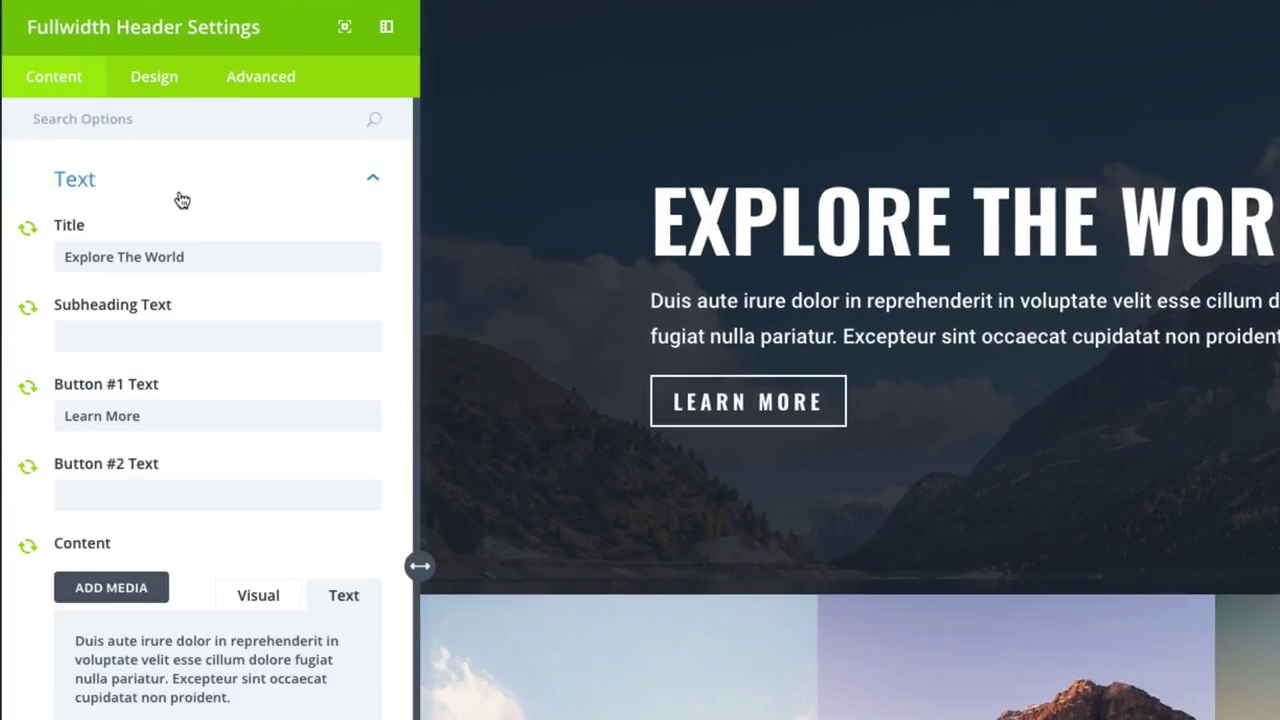
click(28, 233)
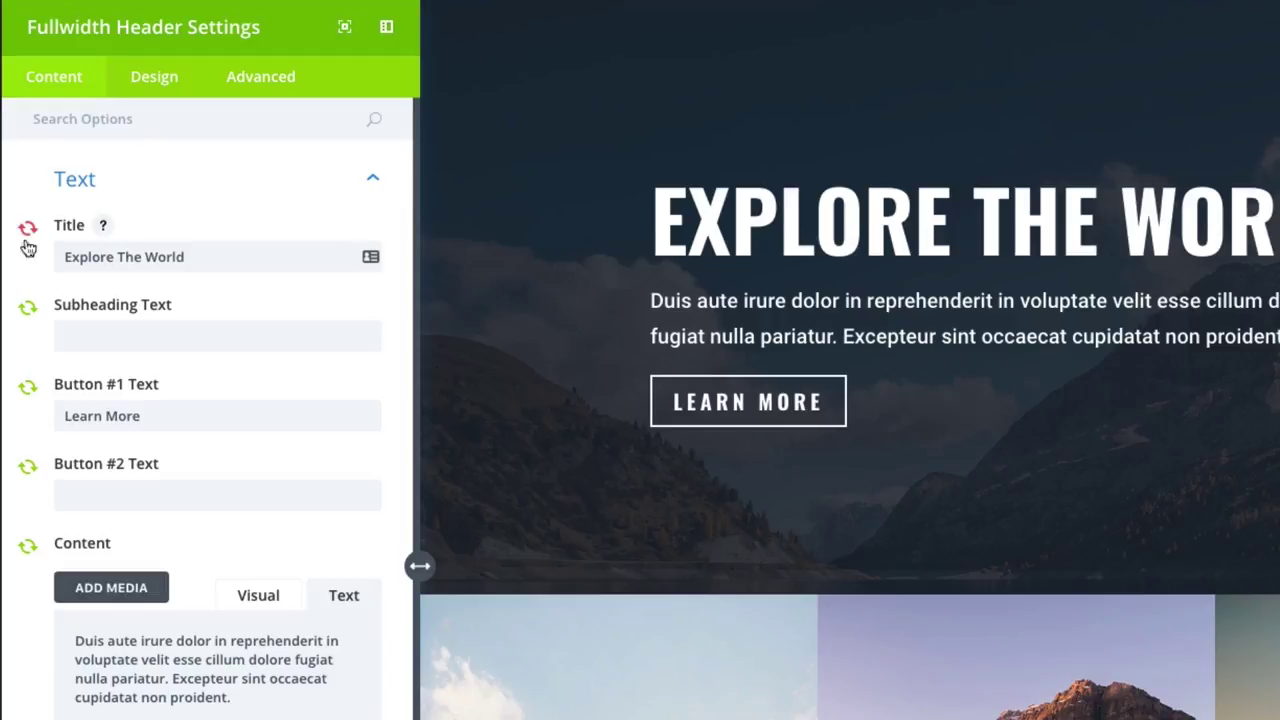
click(23, 311)
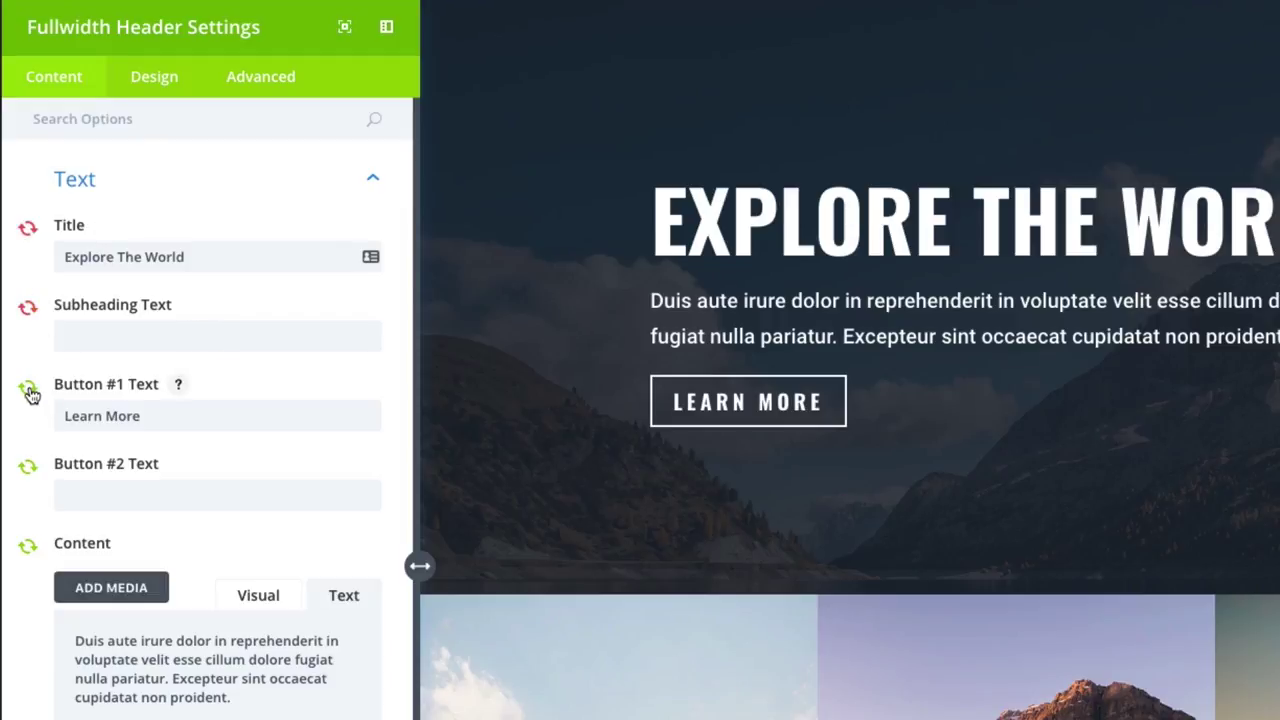
click(27, 467)
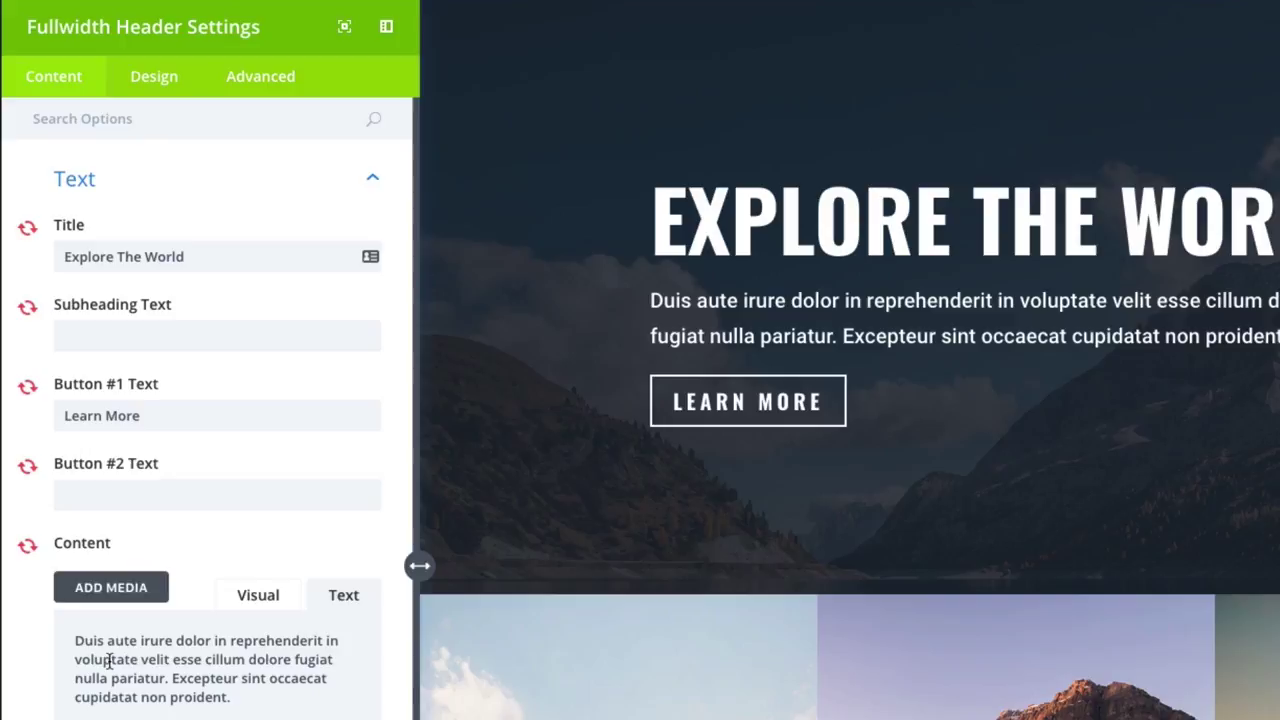
- Unsync Button #2 URL from the global header, leaving the logo and header image URLs synced
scroll(110, 670, down, 1)
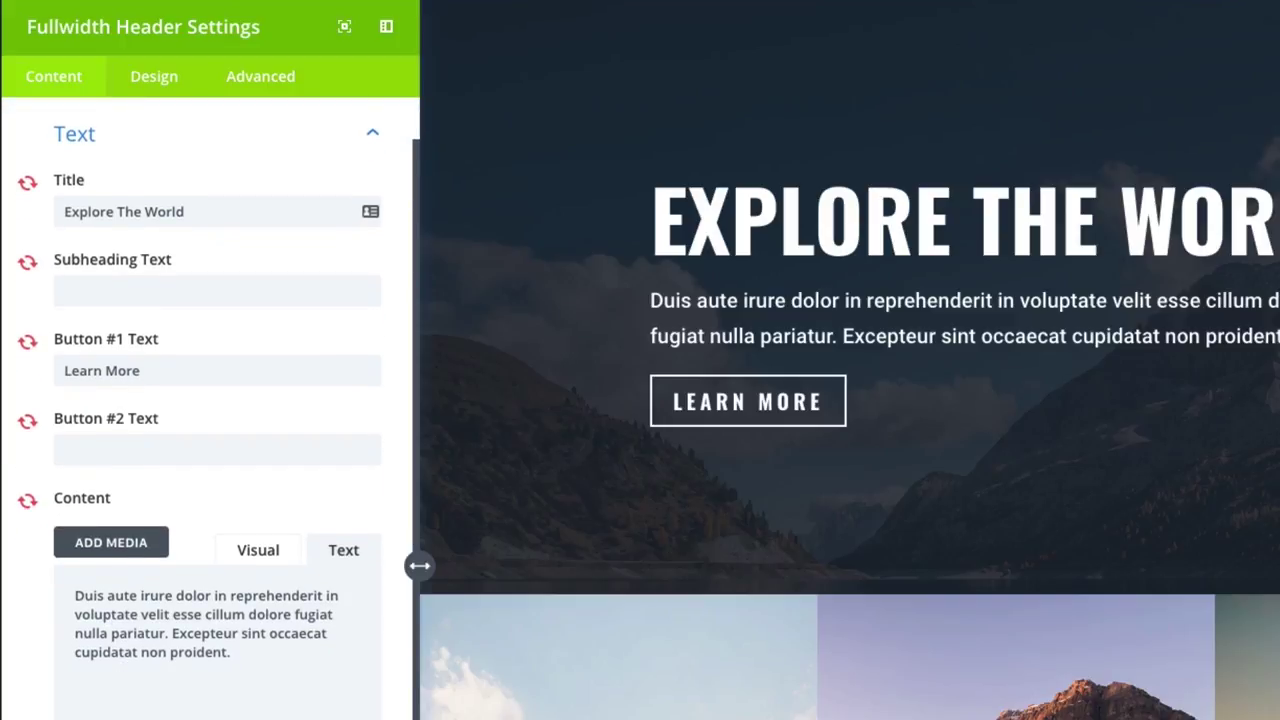
click(124, 707)
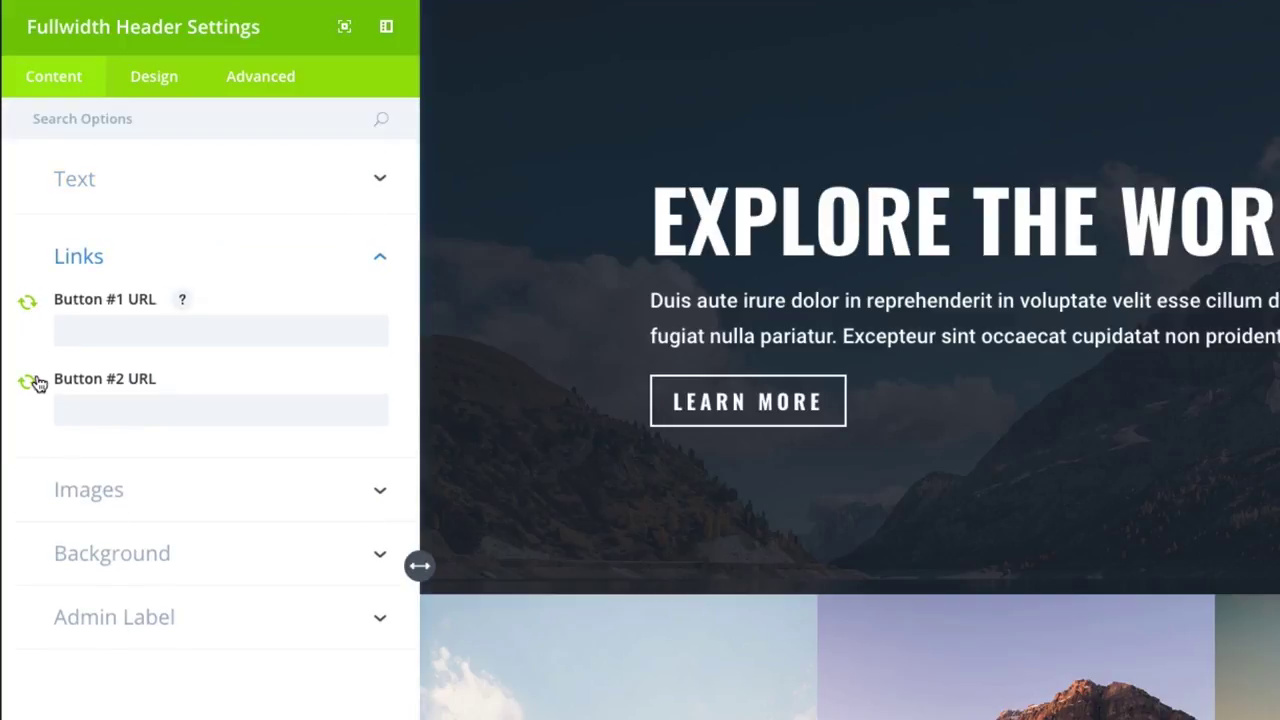
click(29, 385)
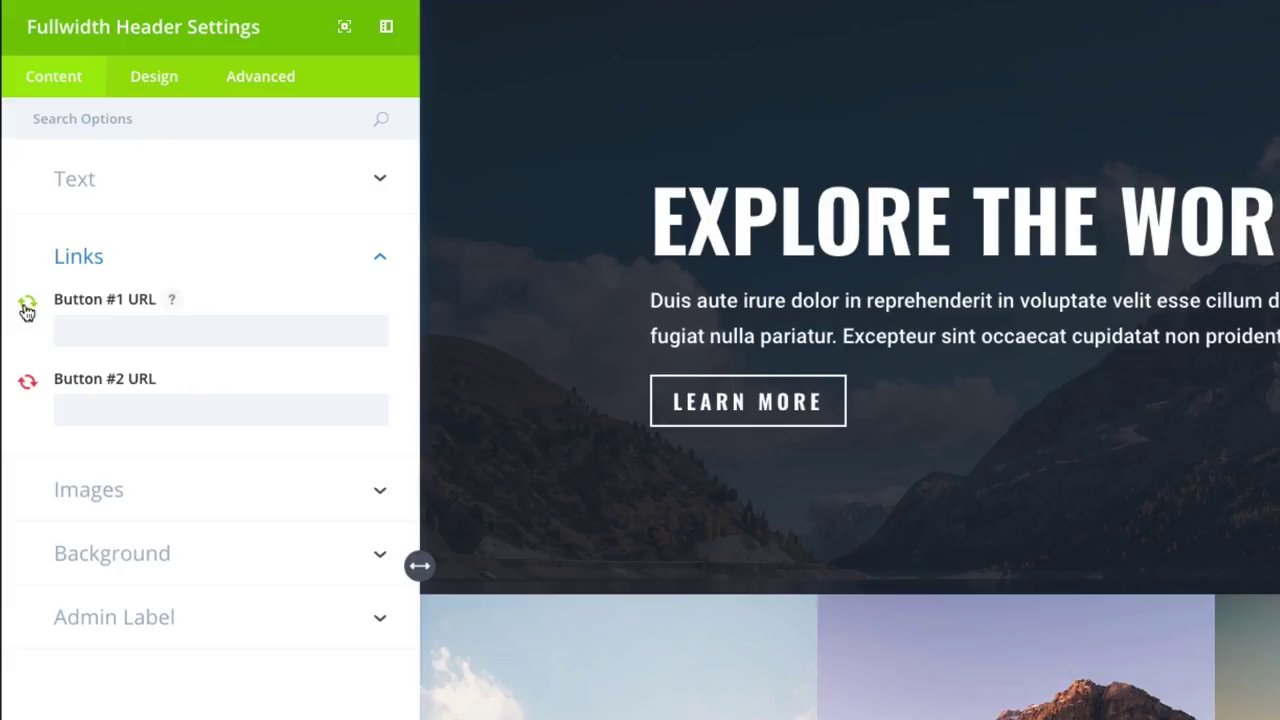
click(170, 490)
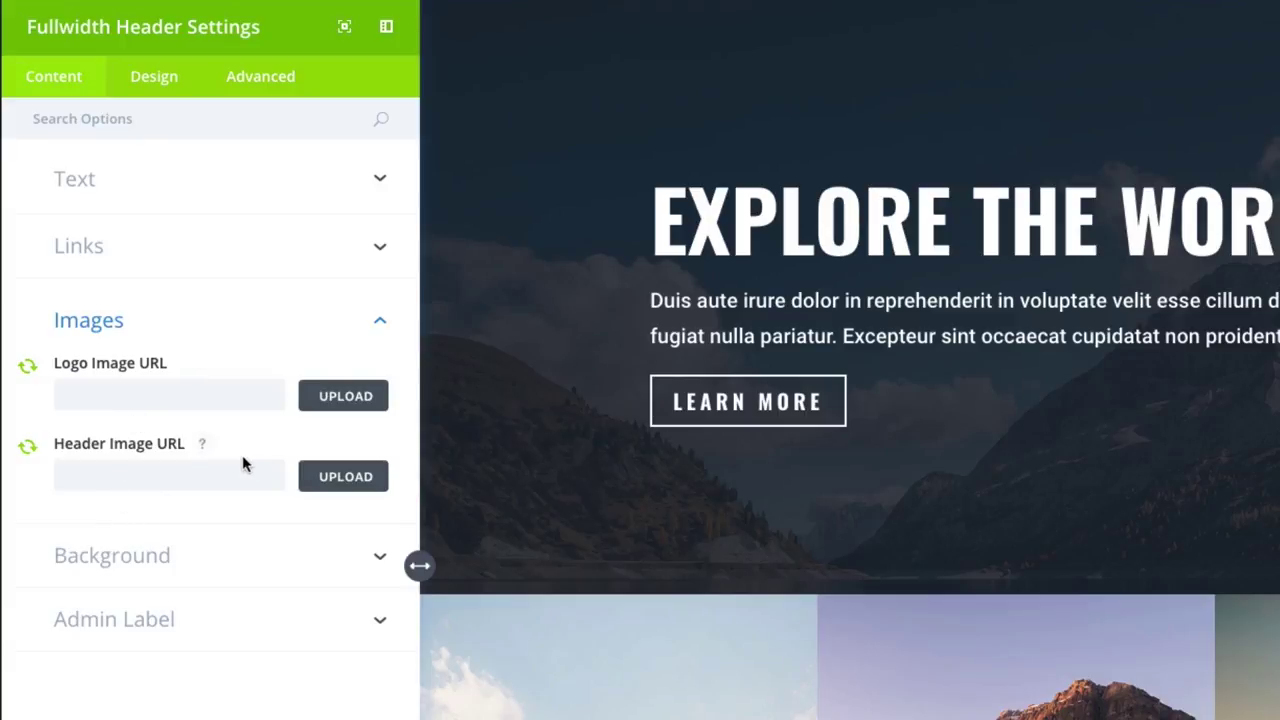
click(151, 562)
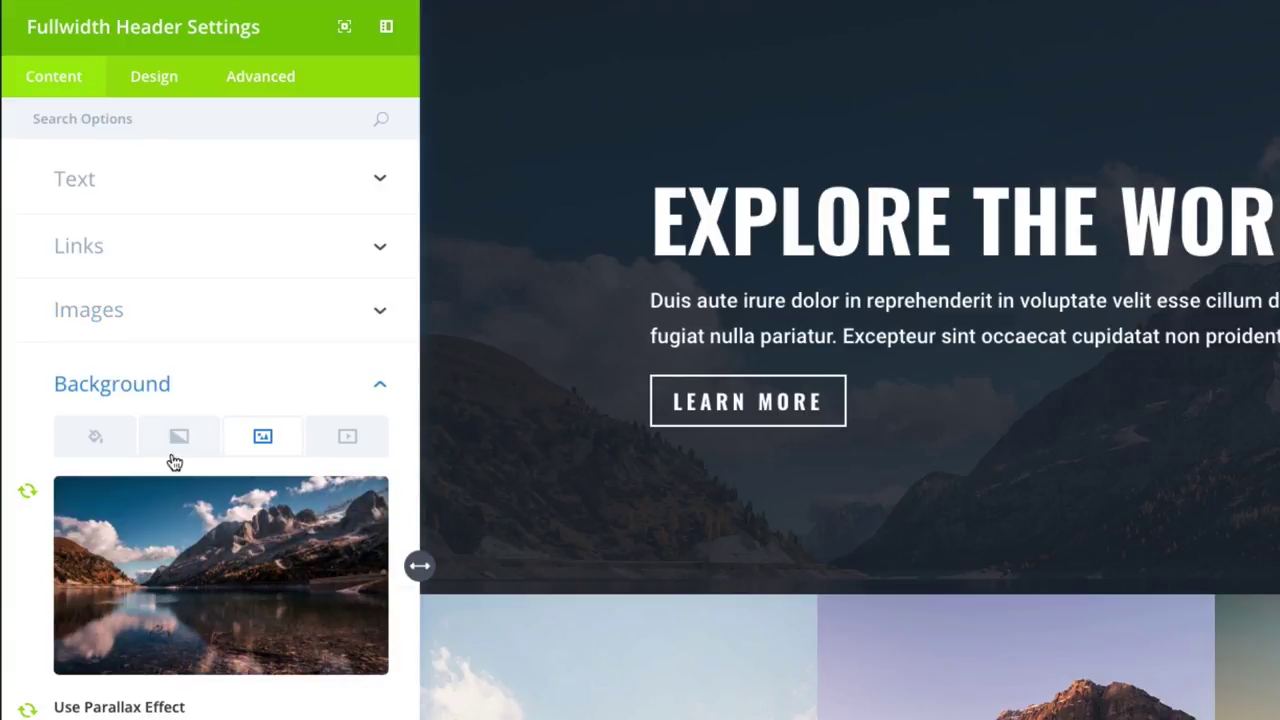
scroll(150, 380, down, 3)
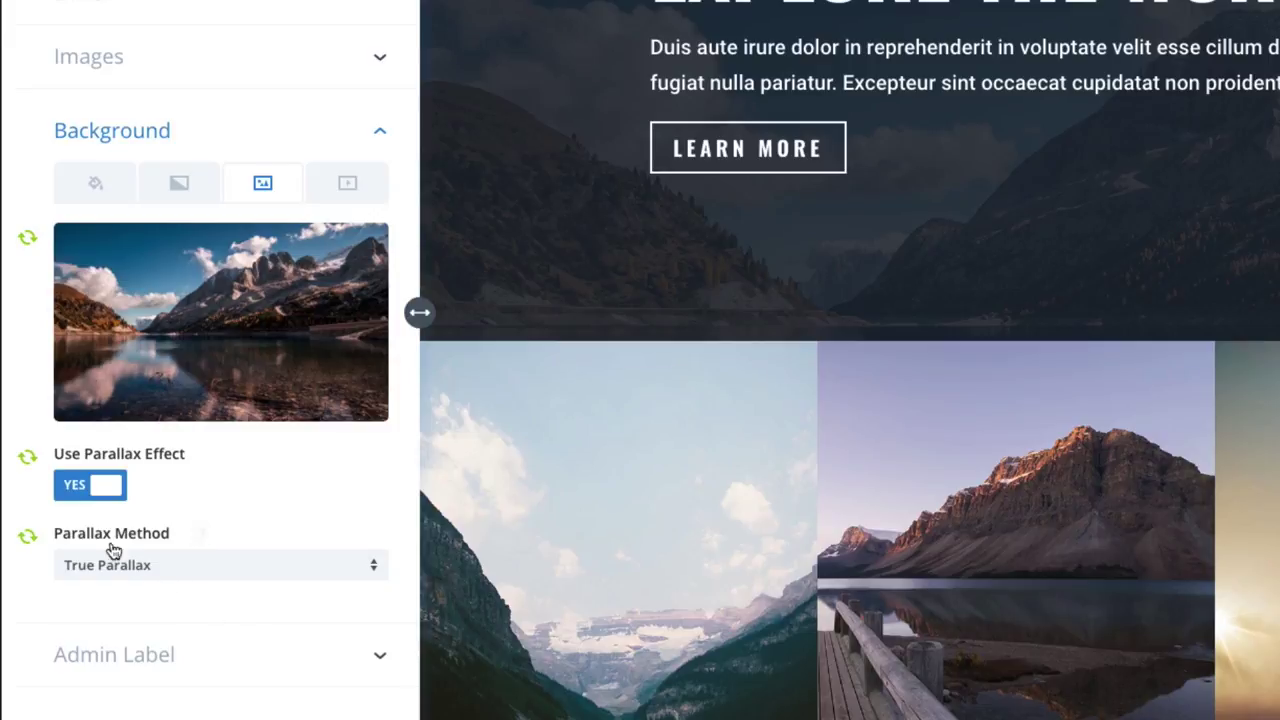
mouse_move(329, 380)
mouse_move(262, 416)
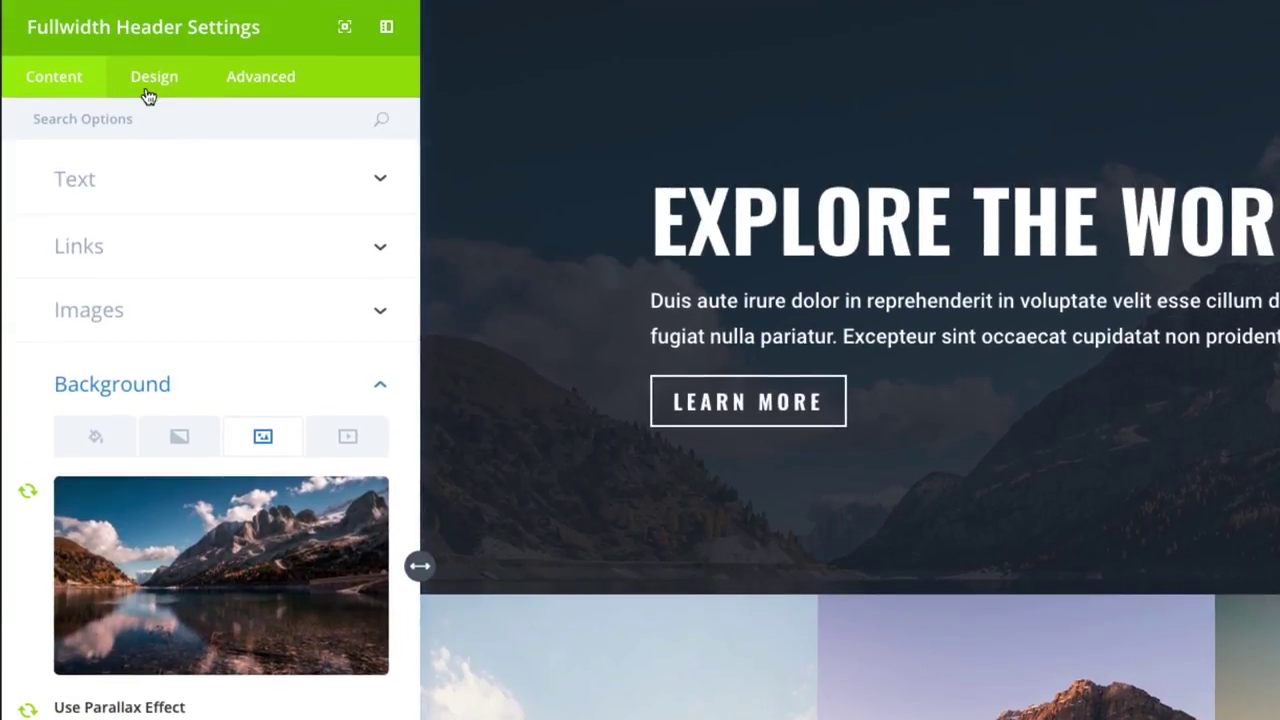
- Review the Design tab's Layout, Scroll Down Icon, Image and Overlay options, then return to the Content text fields
click(150, 86)
click(200, 175)
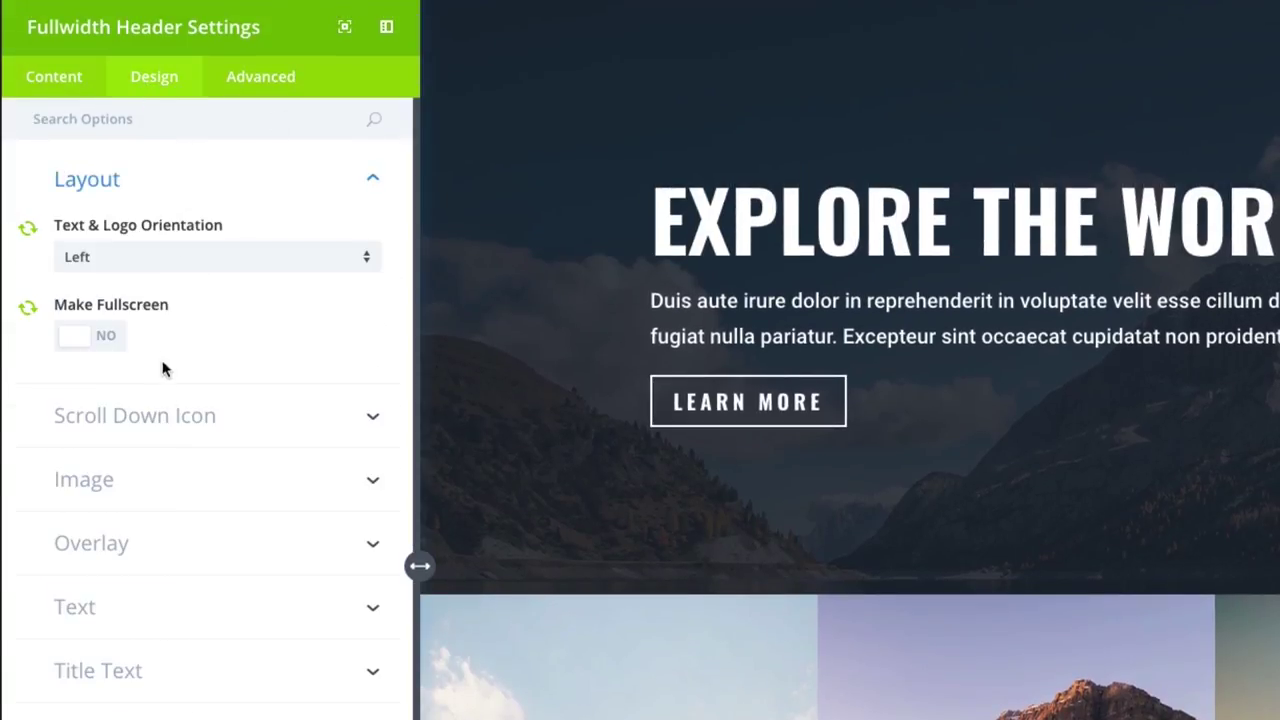
click(177, 423)
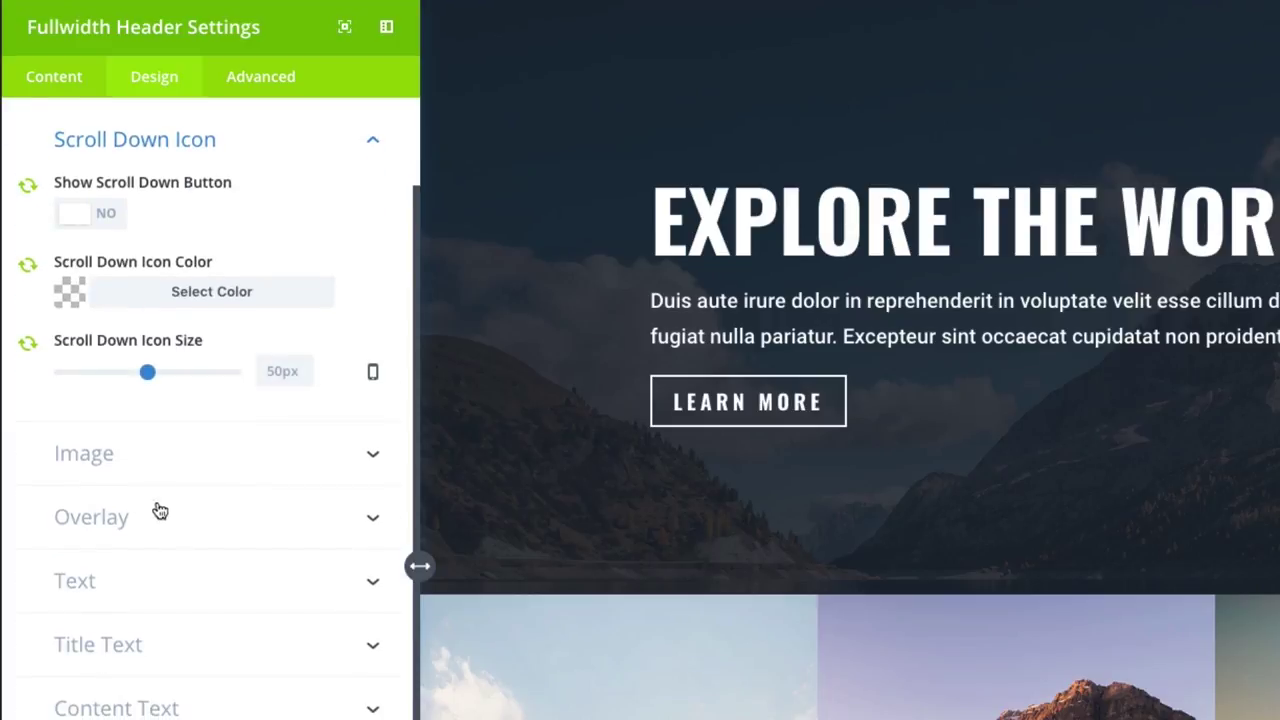
click(177, 477)
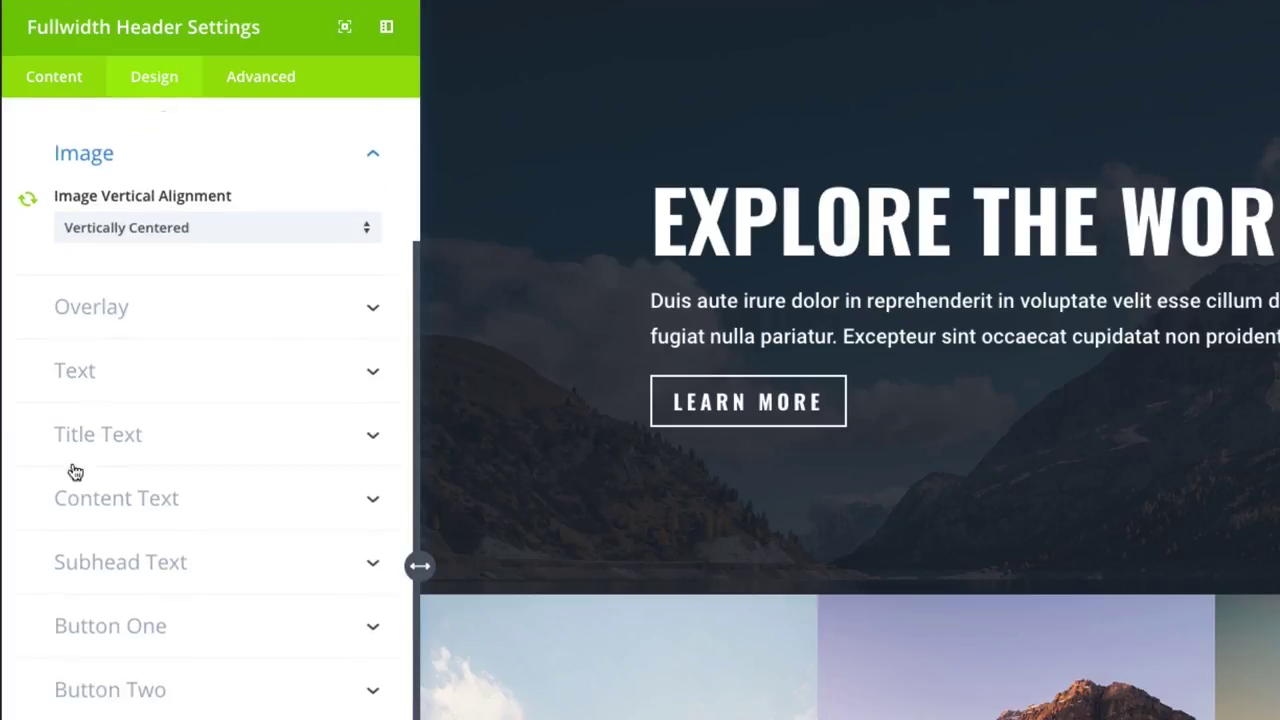
click(137, 320)
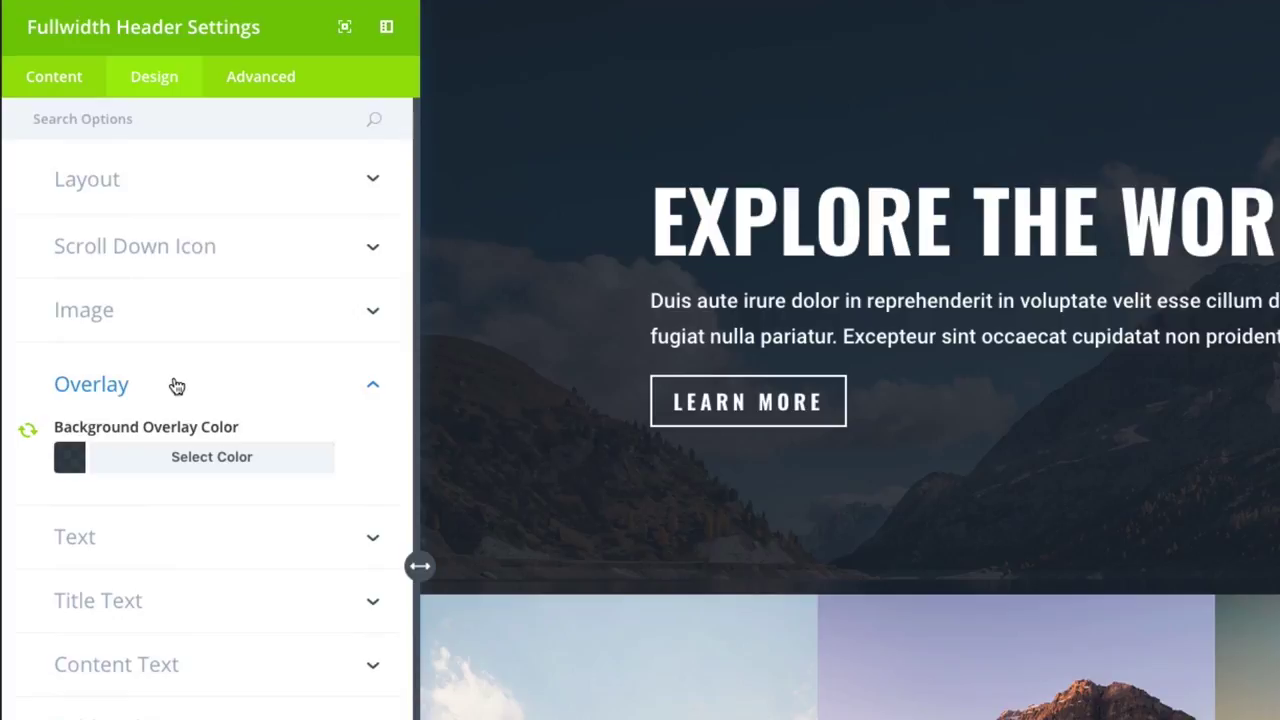
click(193, 401)
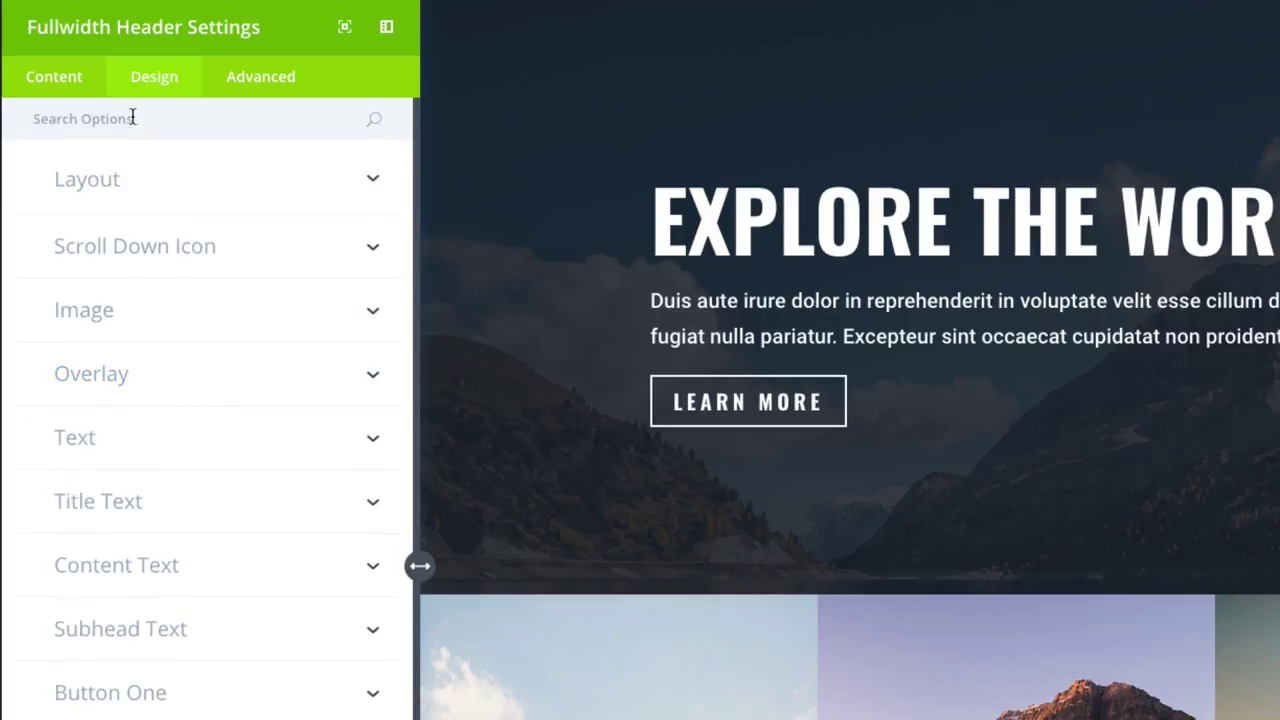
click(54, 86)
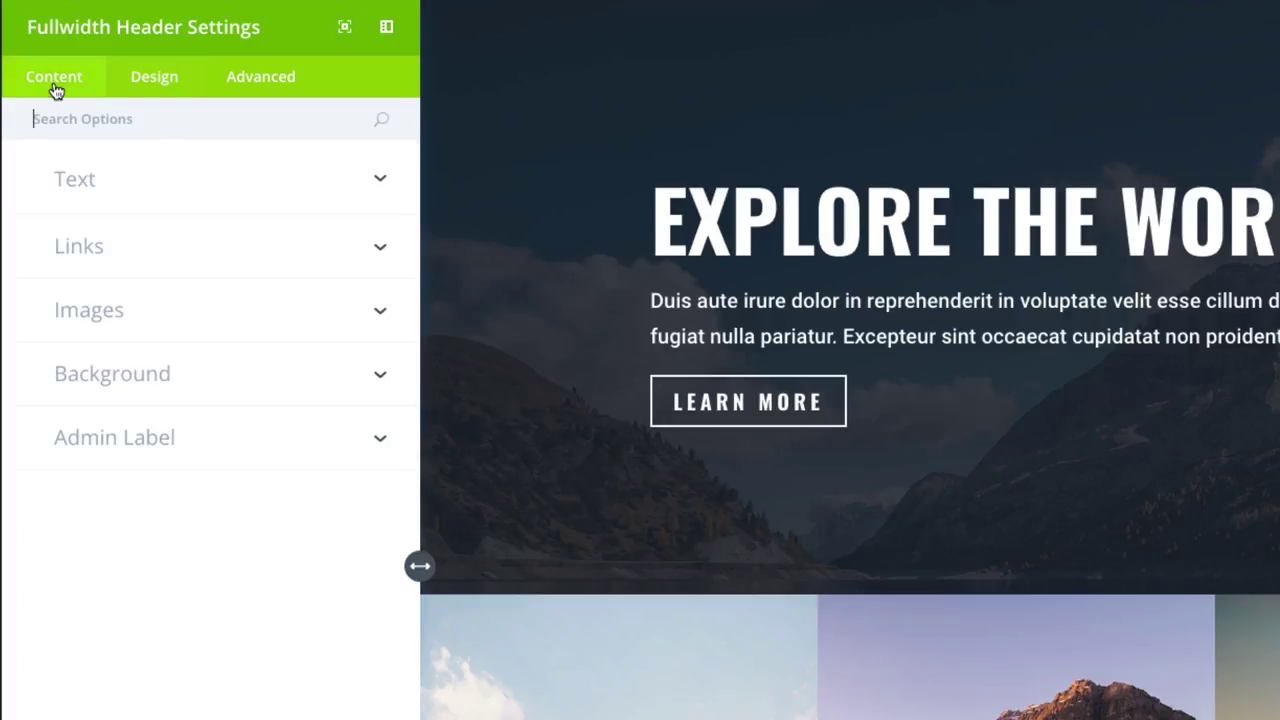
click(98, 197)
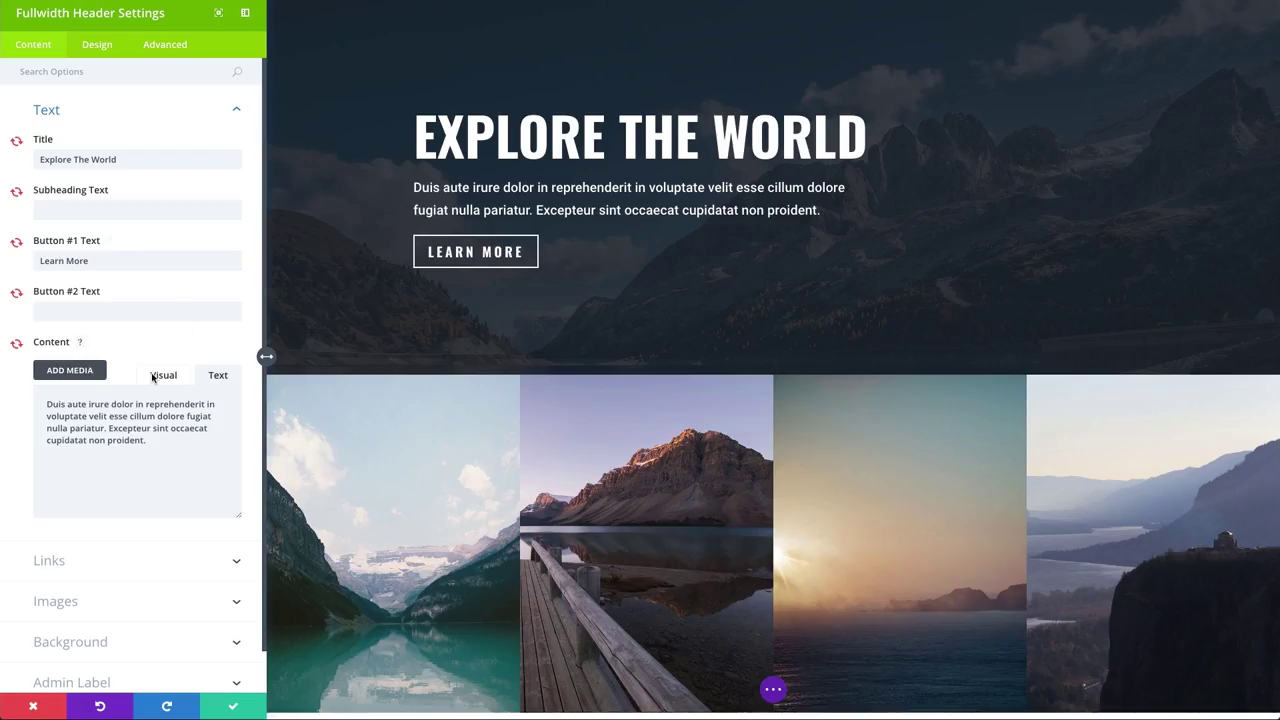
- Save the global header module's settings and close the settings panel
click(238, 708)
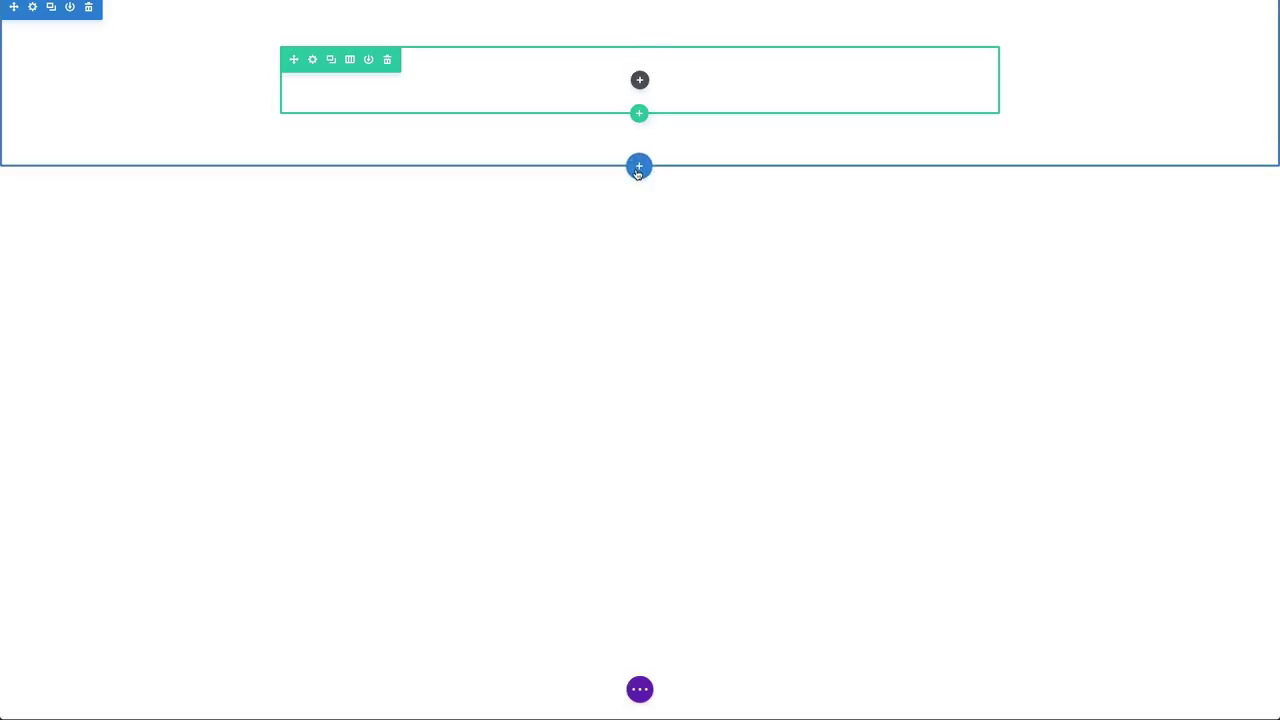
- Add a fullwidth section to the new page and insert 'Global header' from the library
click(638, 170)
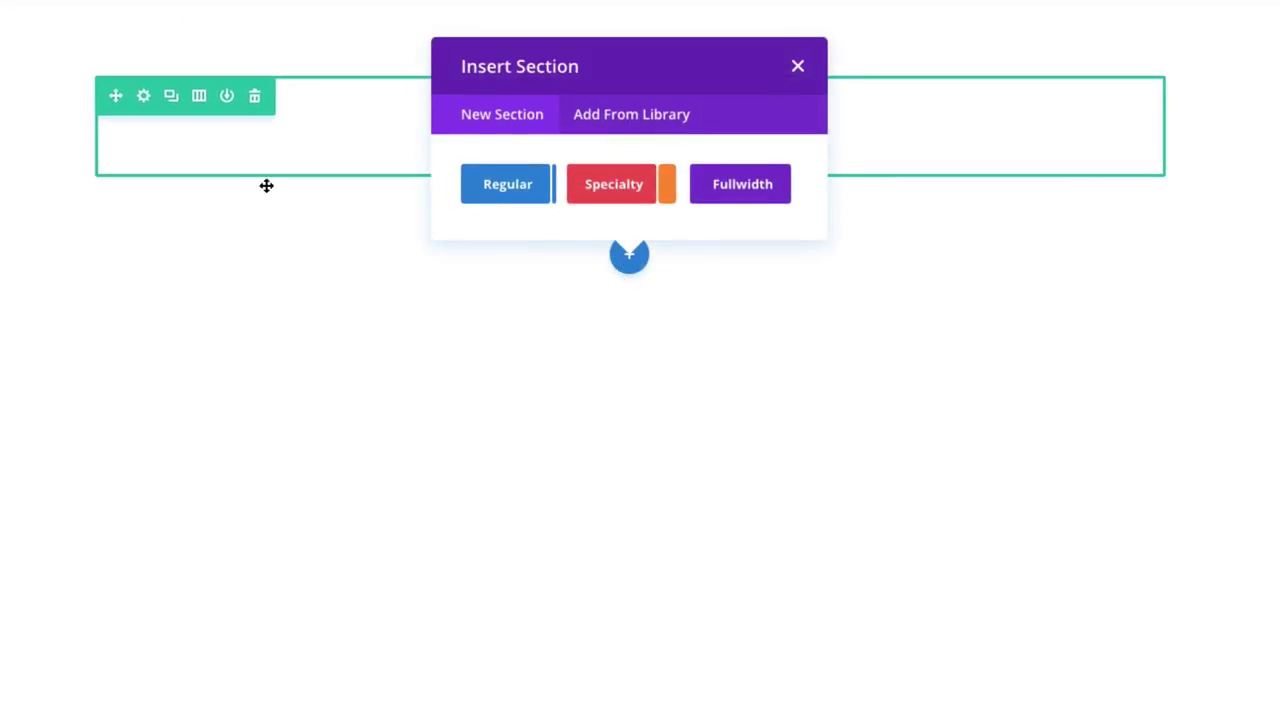
click(749, 195)
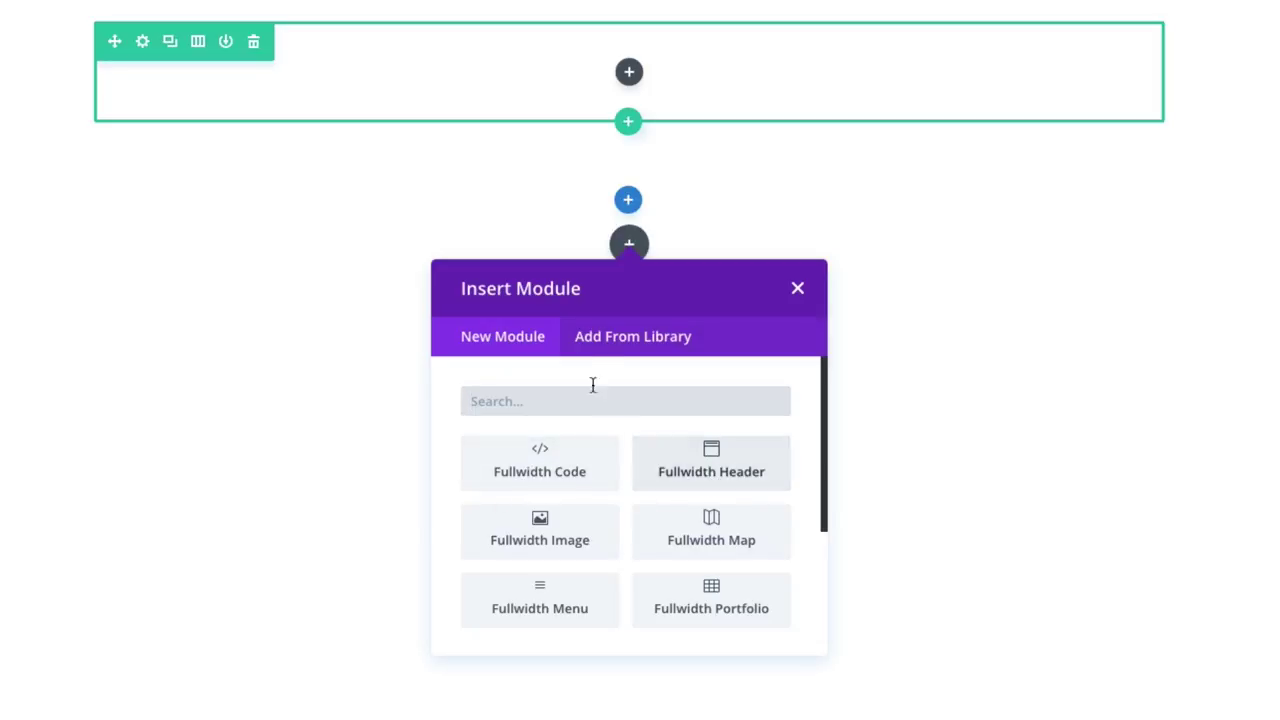
click(634, 338)
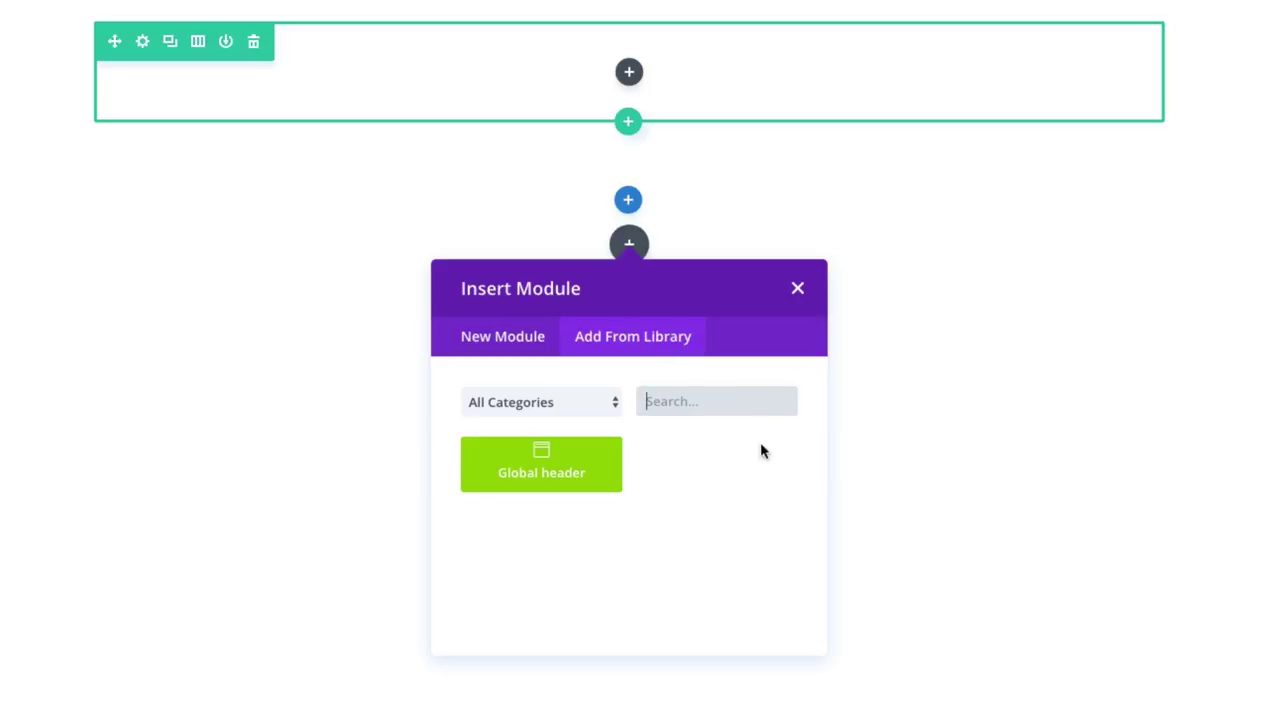
click(552, 482)
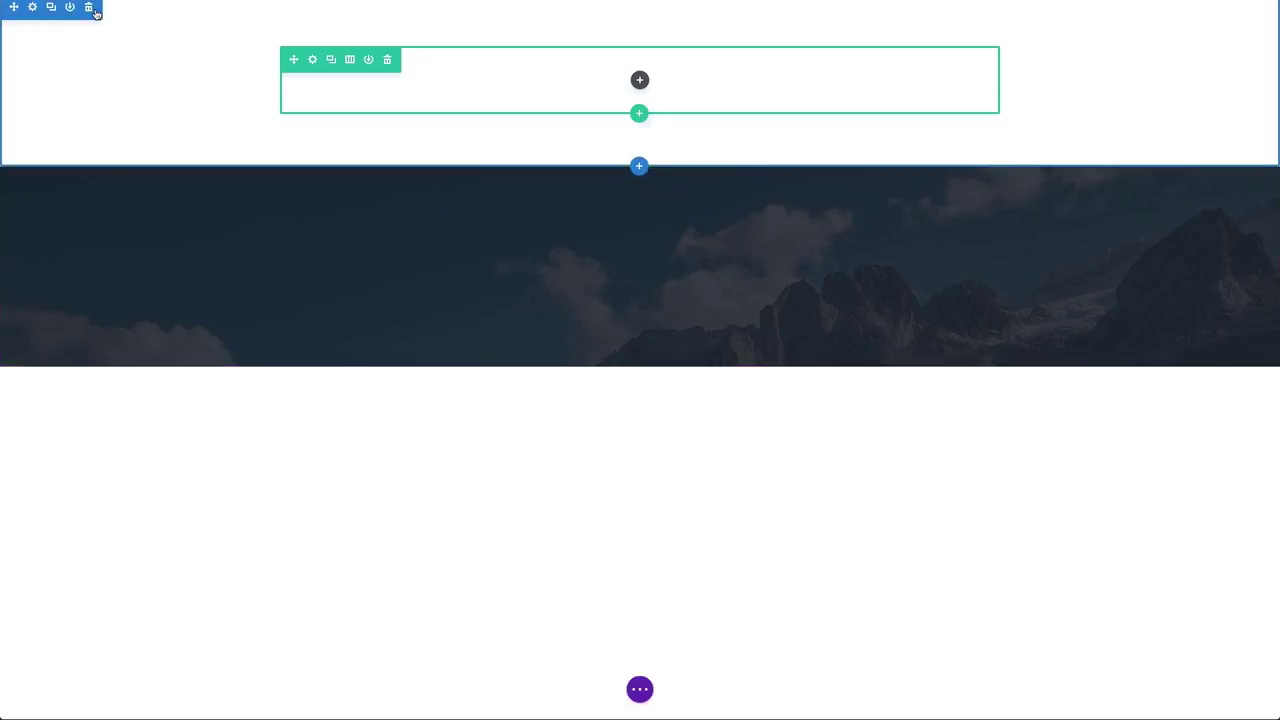
- Delete the empty regular section above the global header
click(88, 8)
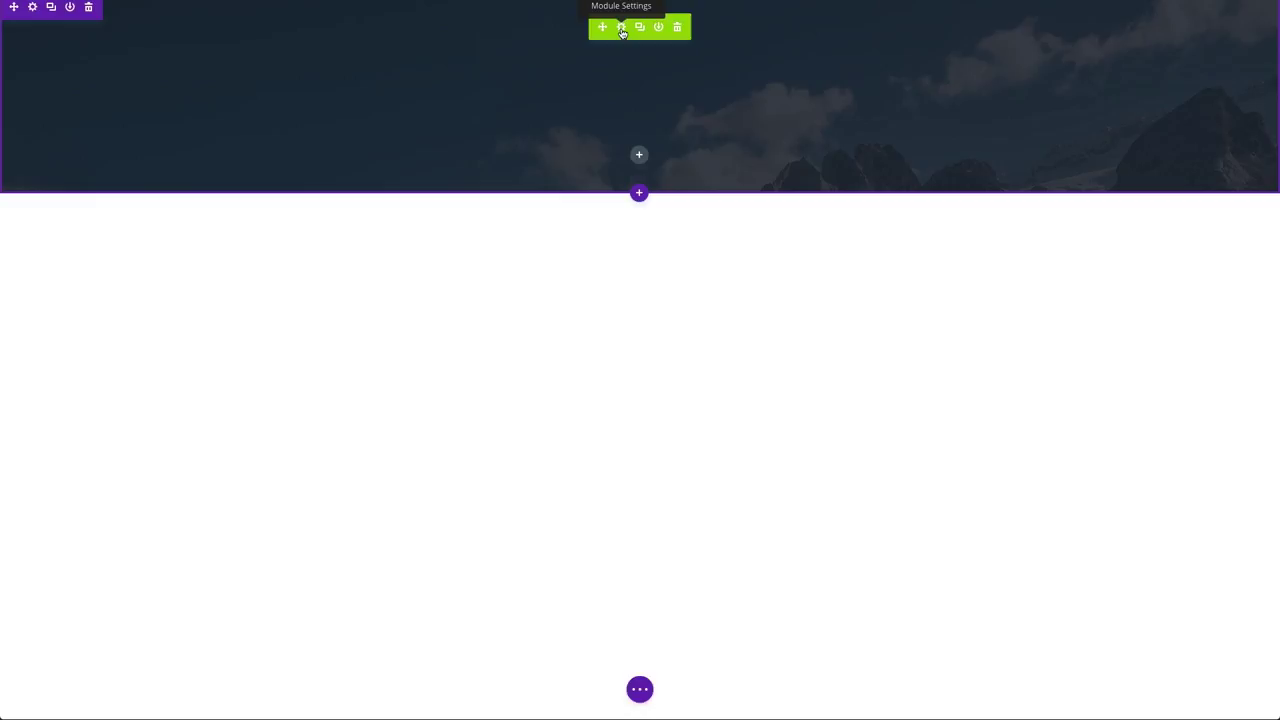
- Retitle the new page's header 'New Header', leaving the subheading empty
click(621, 27)
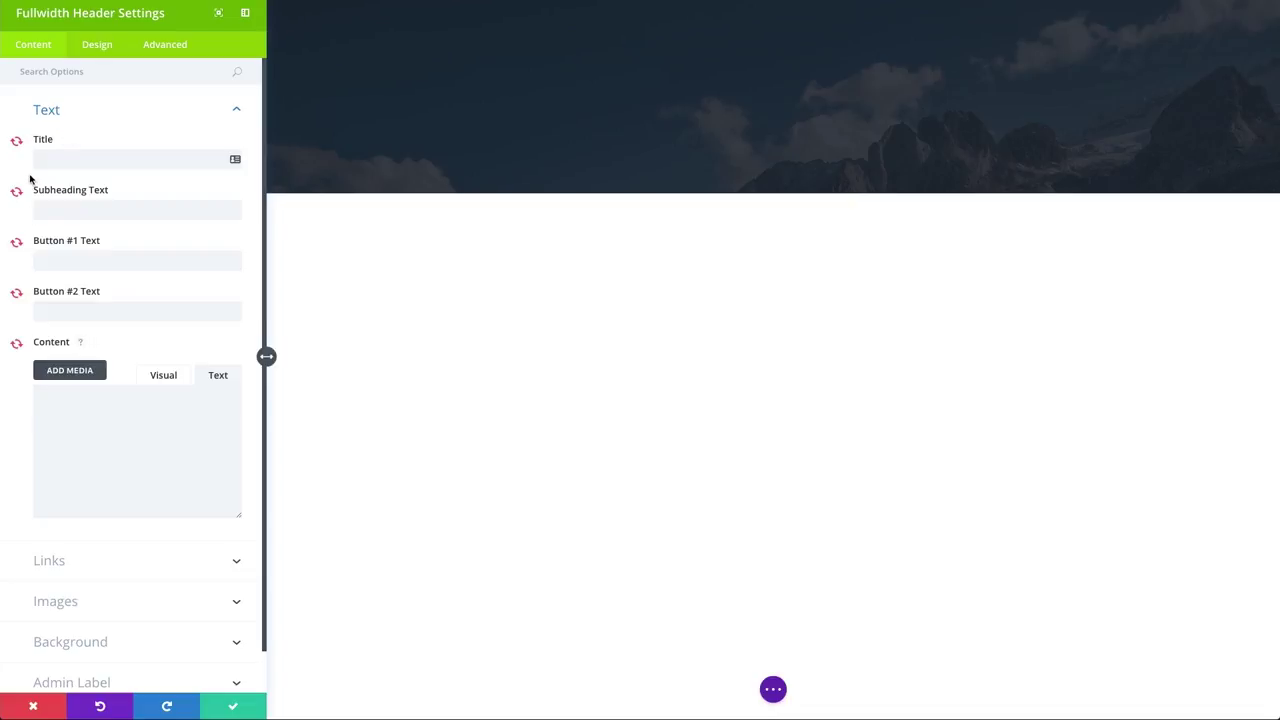
click(110, 163)
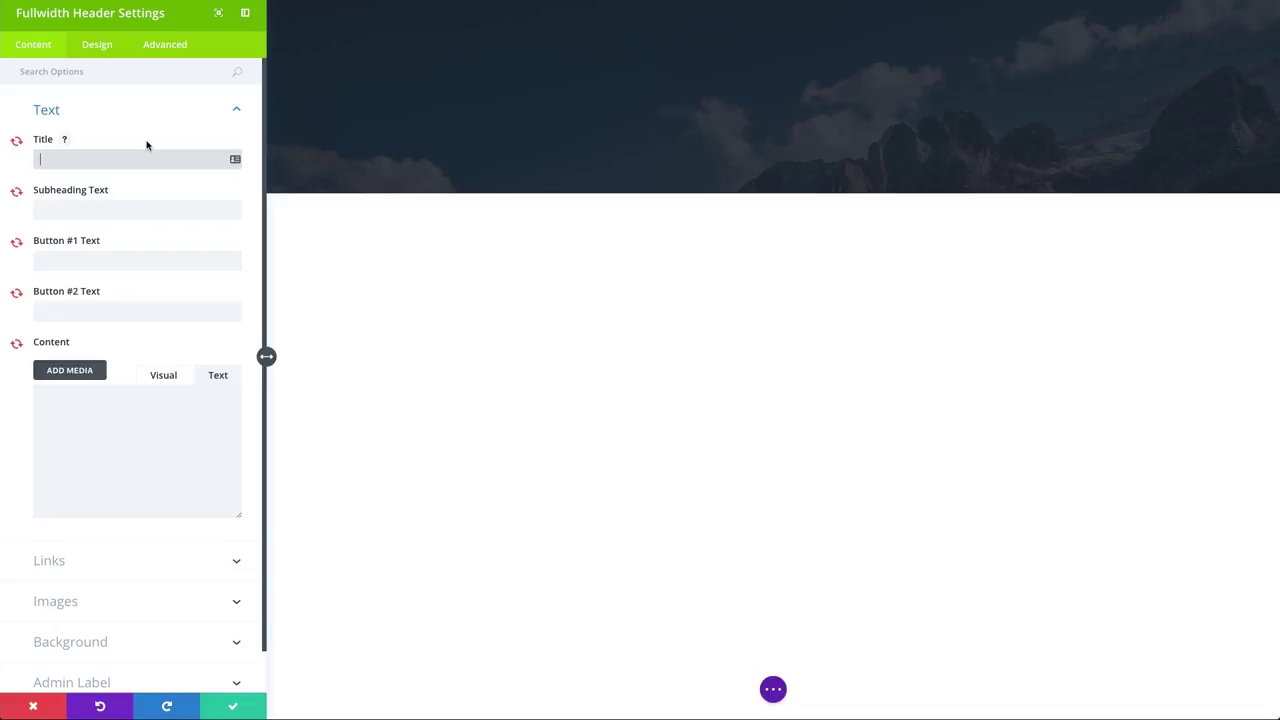
text(New Headd)
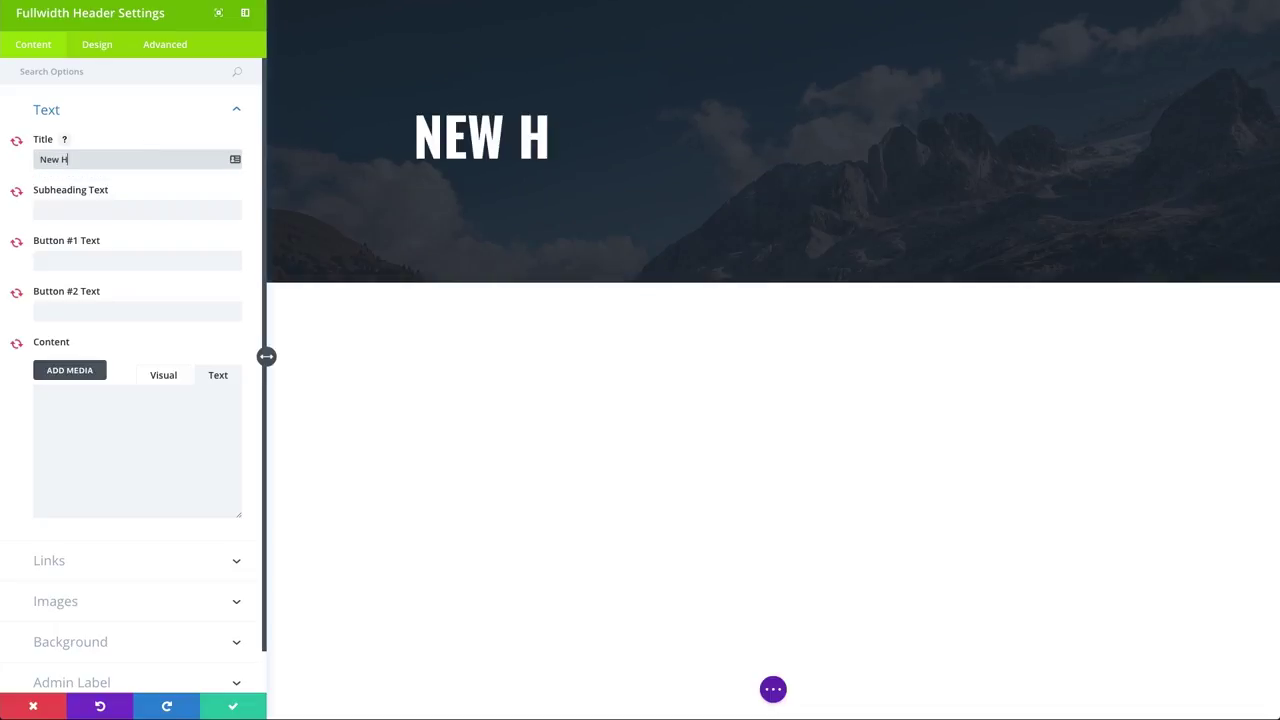
key(BackSpace)
key(BackSpace)
text(er)
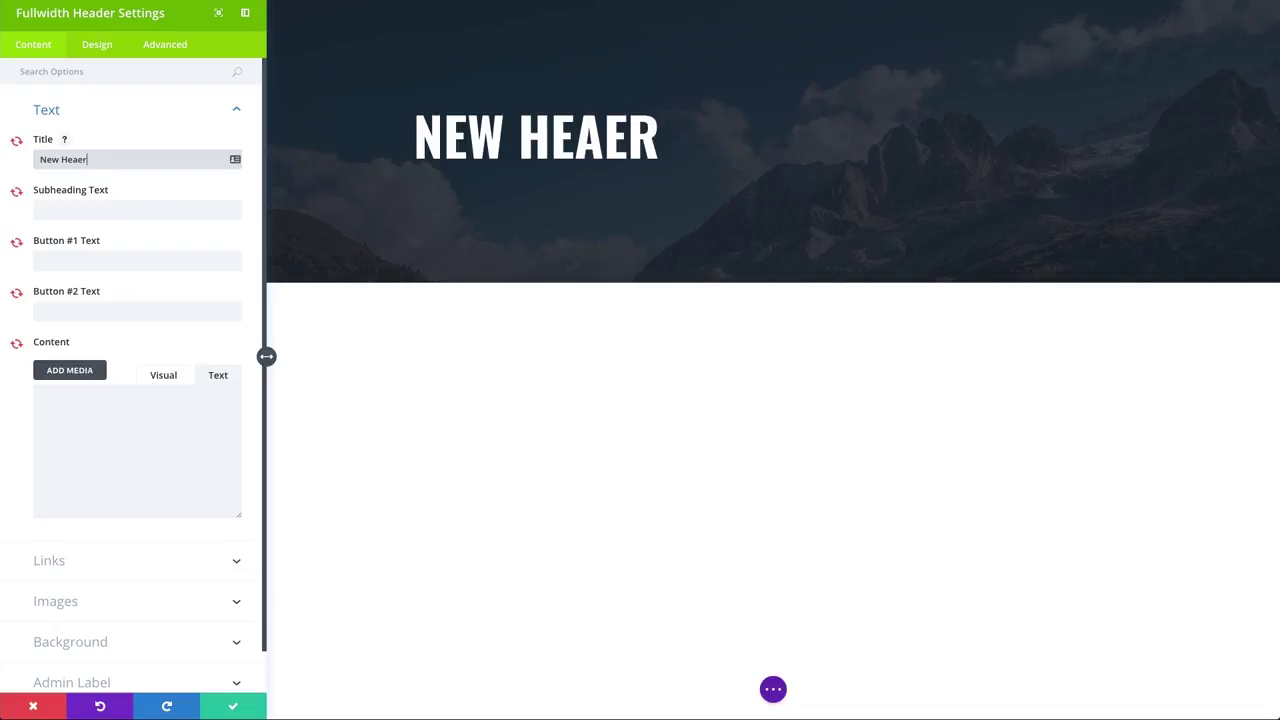
key(BackSpace)
key(BackSpace)
text(der)
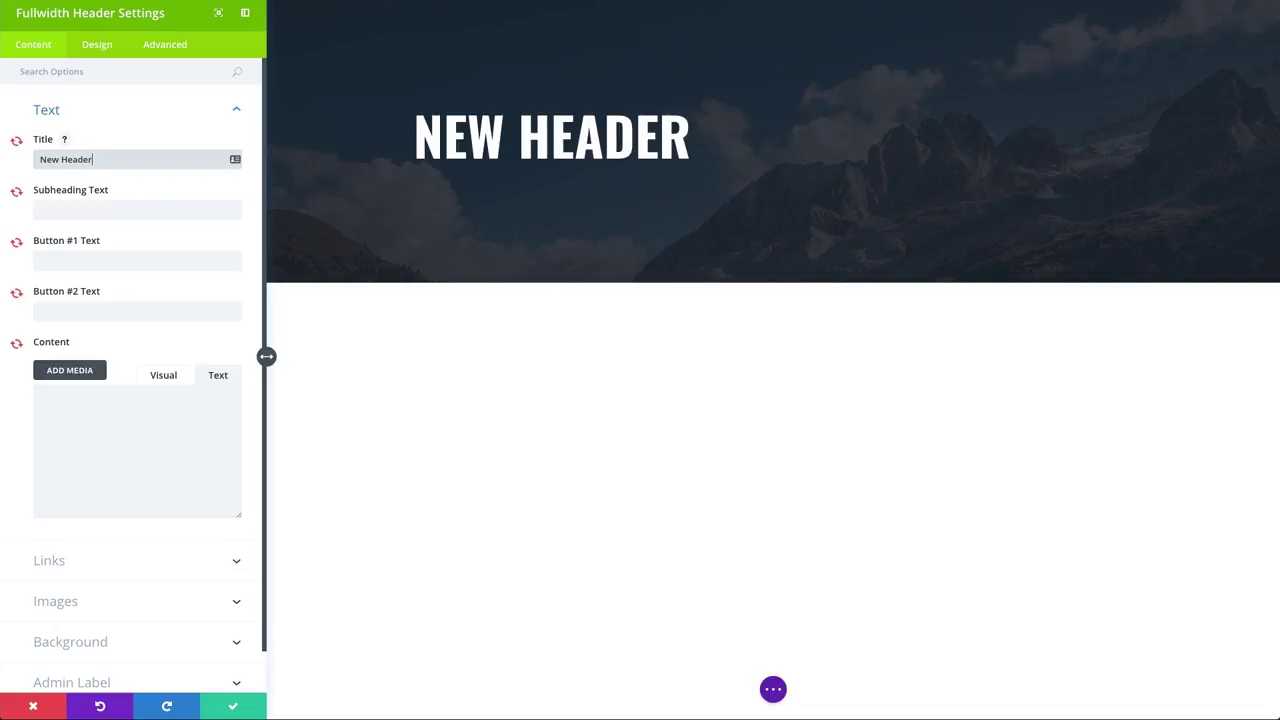
click(73, 207)
text(J)
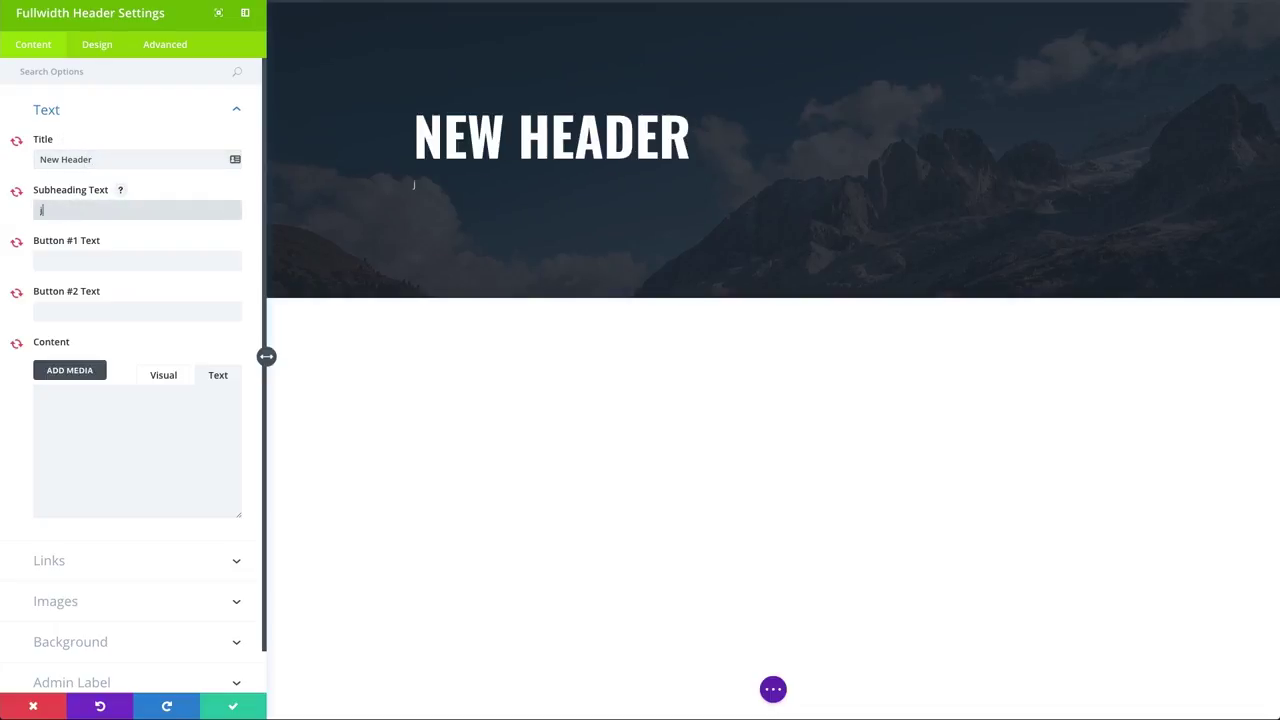
key(BackSpace)
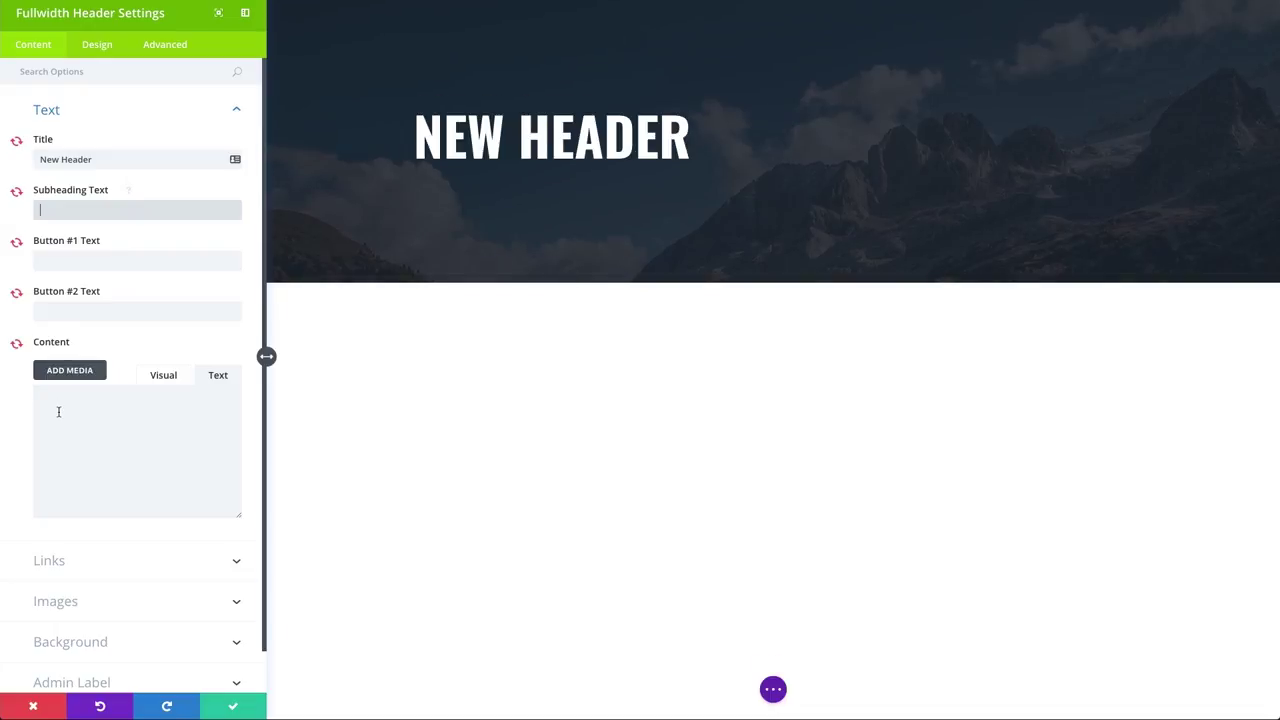
- Label Button #1 'New Button' and paste a lorem paragraph as the header content
click(129, 263)
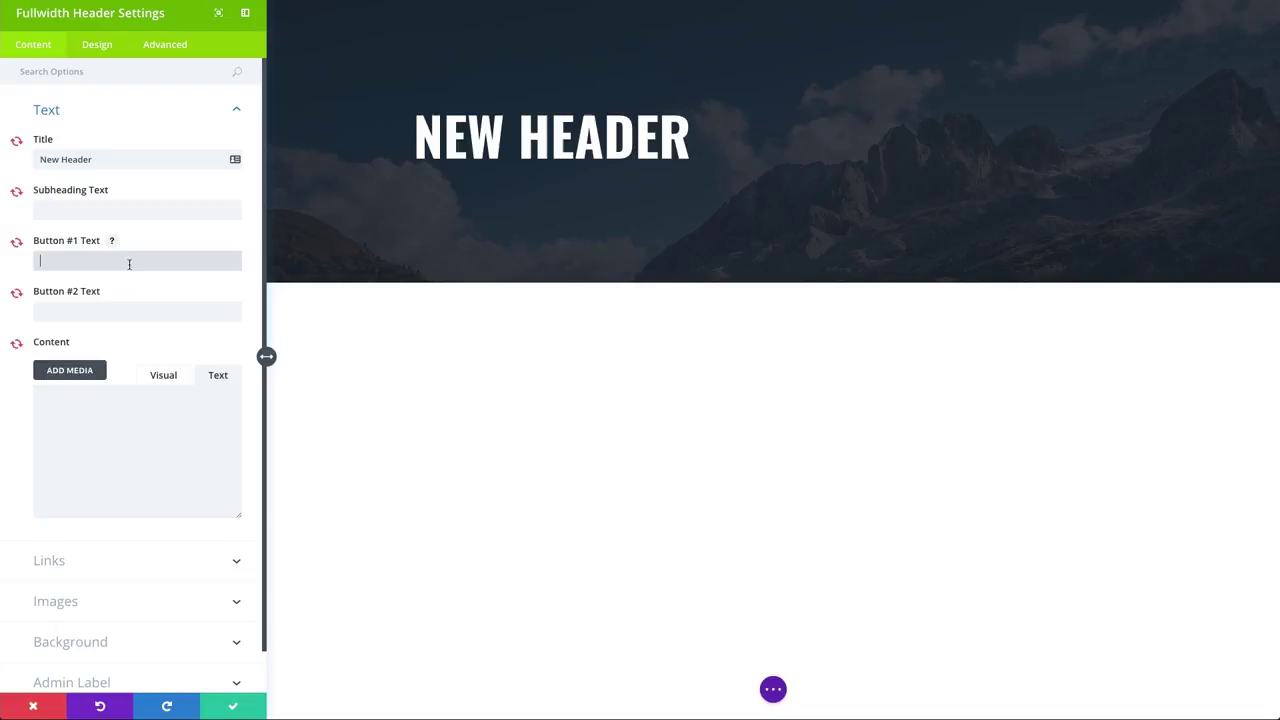
text(New)
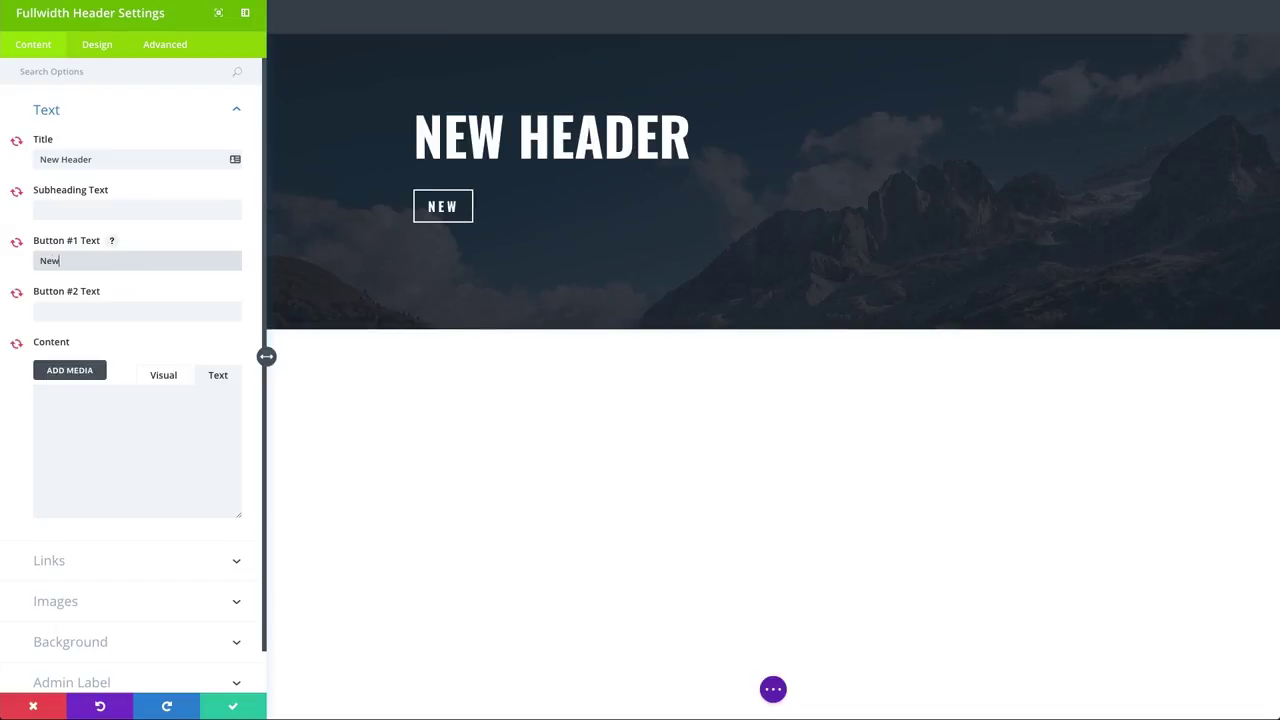
text( Button)
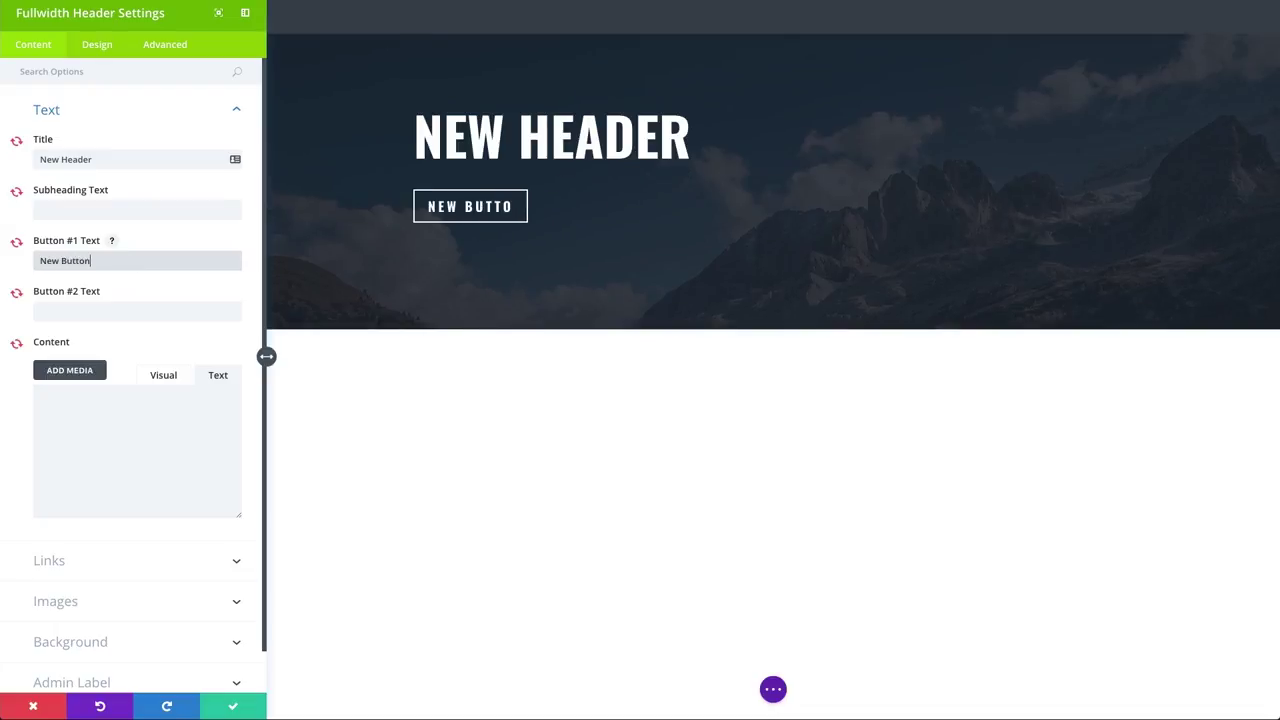
click(108, 404)
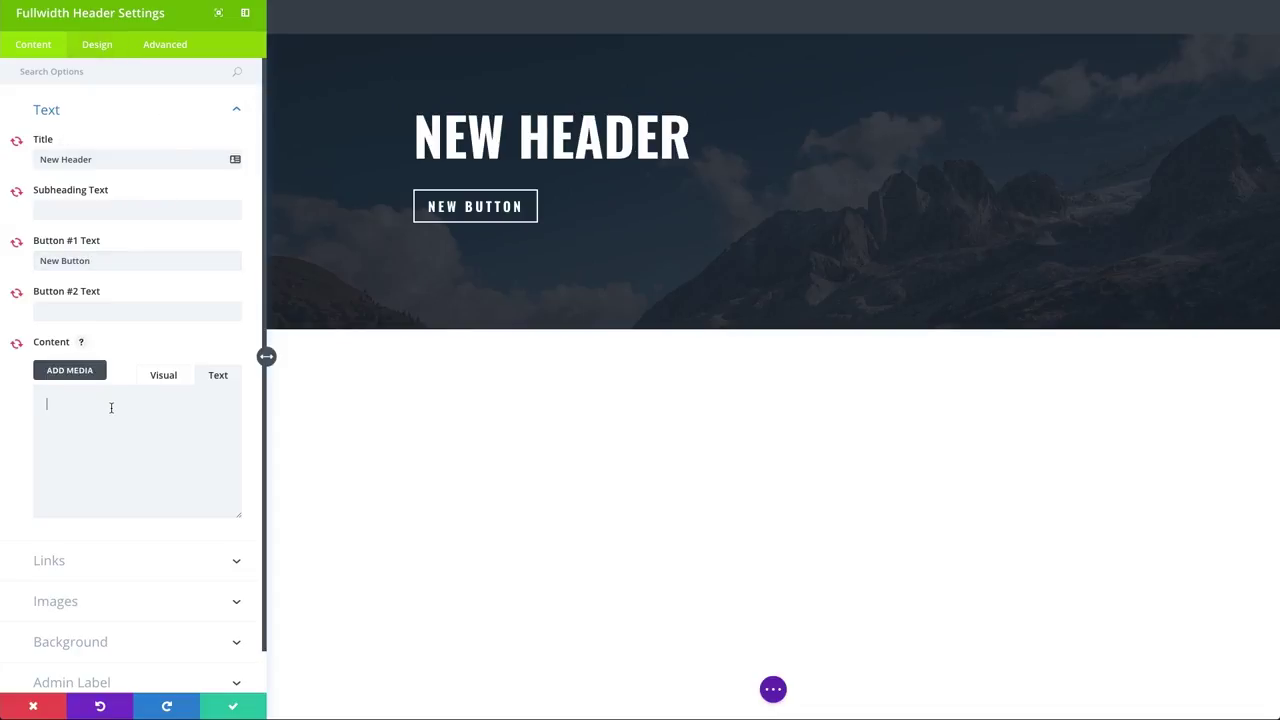
text(Duis aute irure dolor in reprehenderit in voluptate velit esse cillum dolore fugiat nulla pariatur. Excepteur sint occaecat cupidatat non proident.)
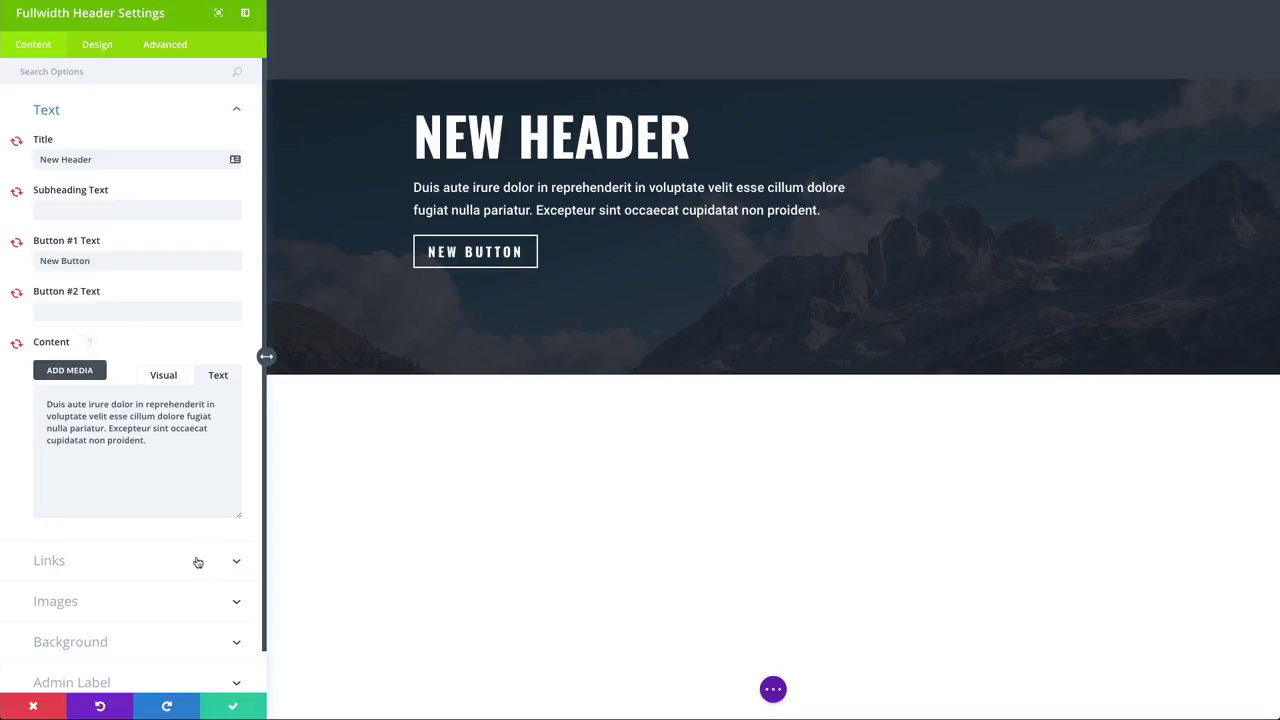
- Set the Button #1 URL to # and save the header settings
click(87, 564)
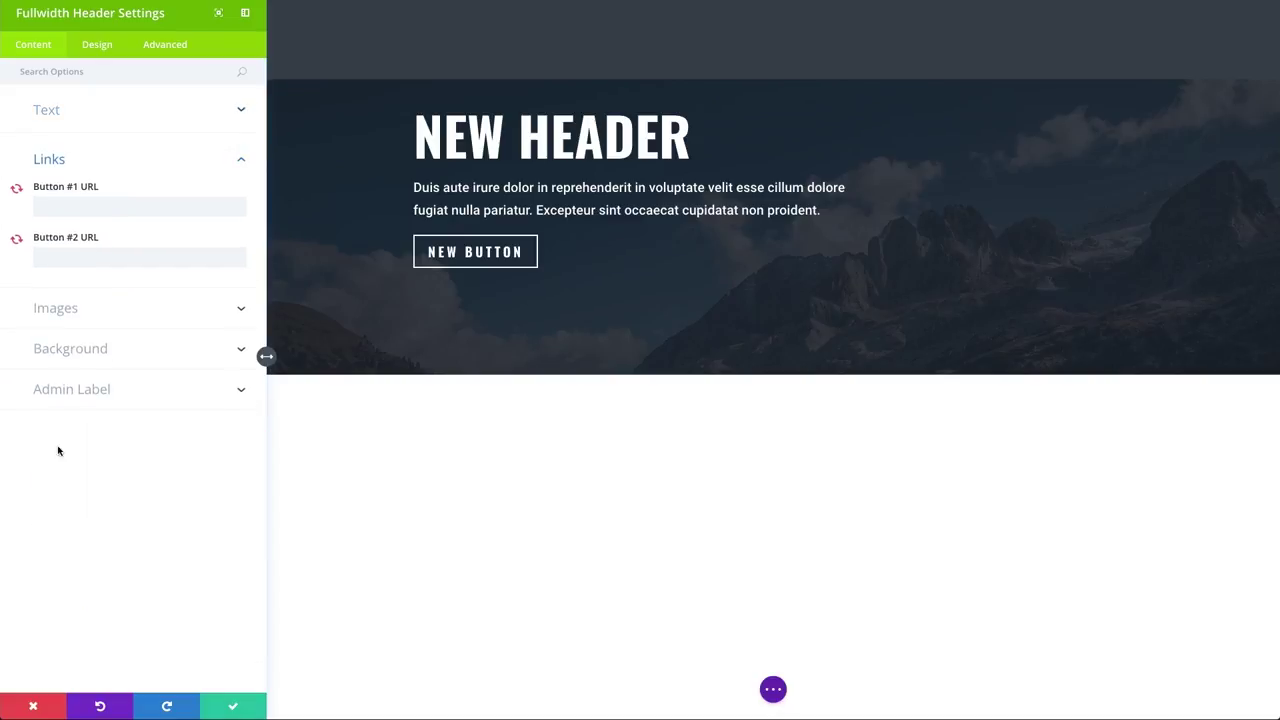
click(73, 205)
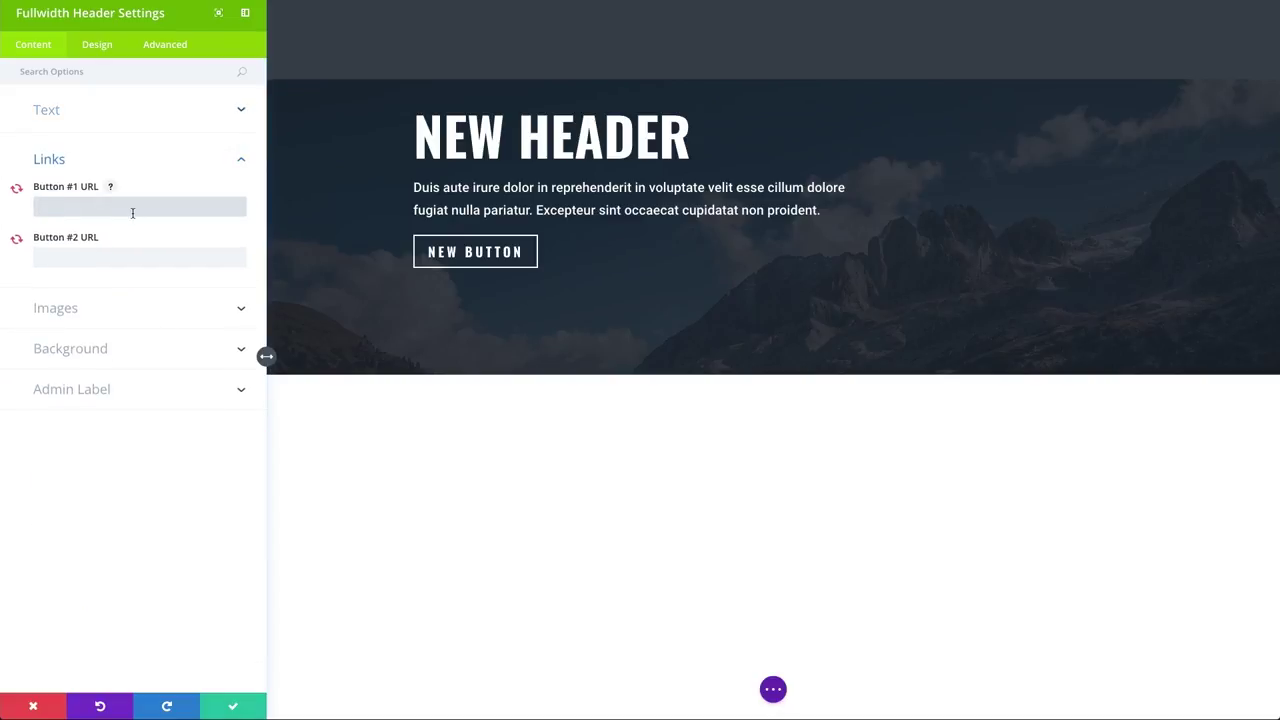
click(220, 578)
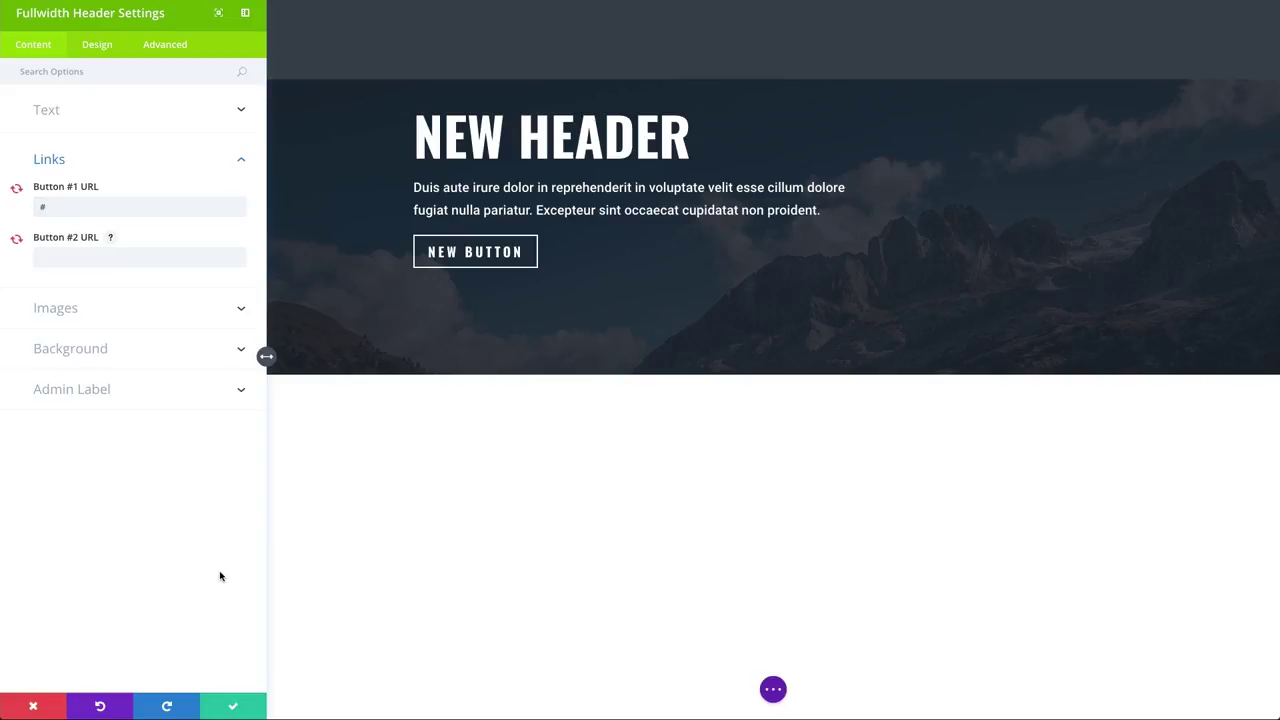
click(237, 711)
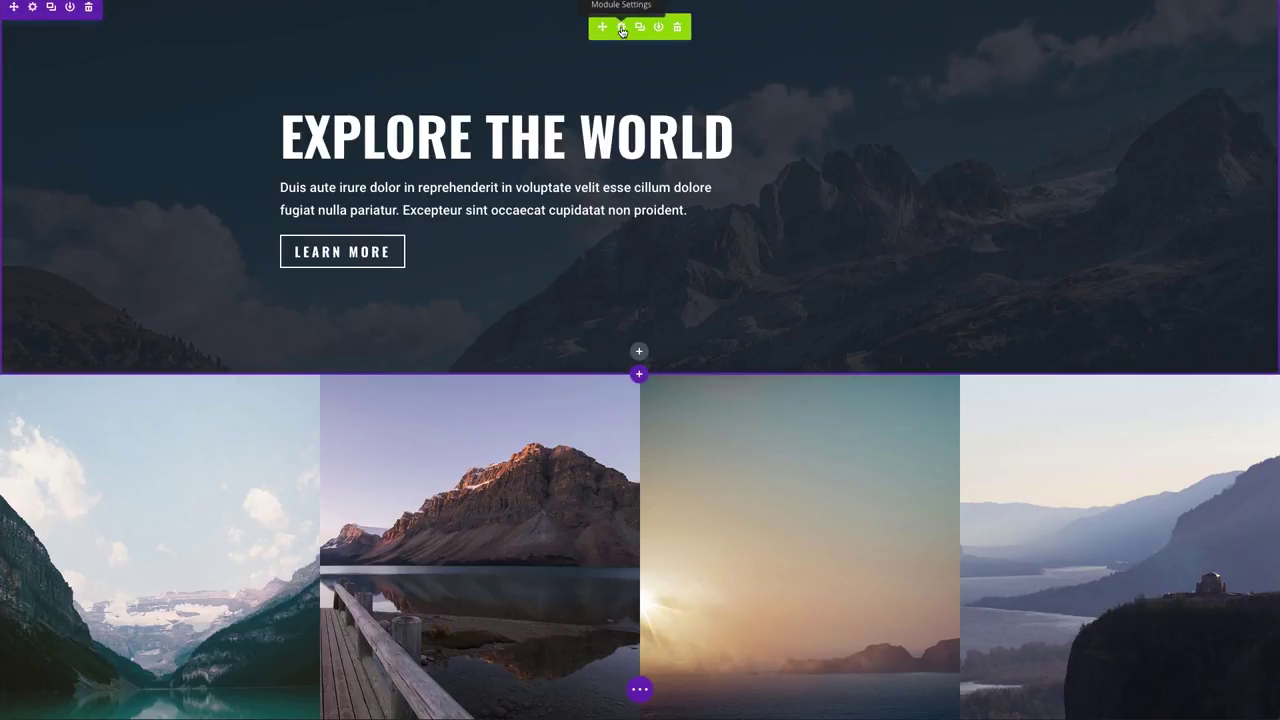
- Set the Explore the World header's Text & Logo Orientation to Center and save
click(621, 28)
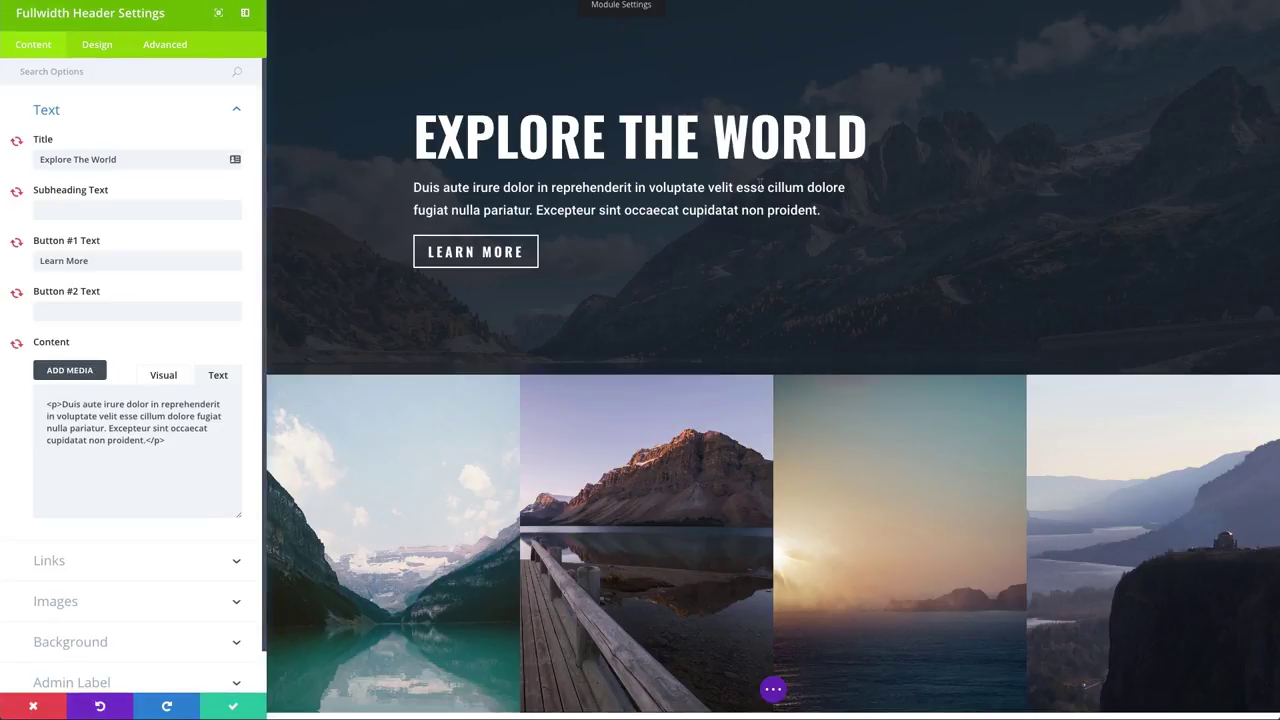
click(97, 50)
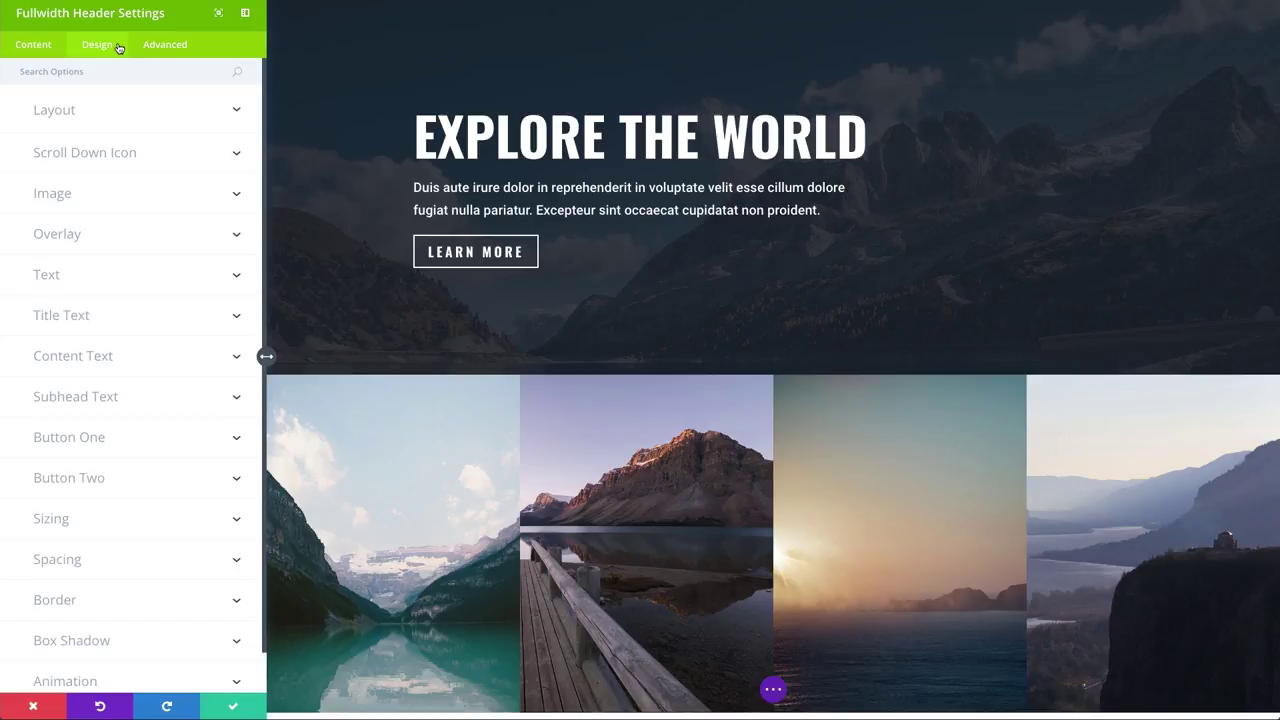
click(96, 116)
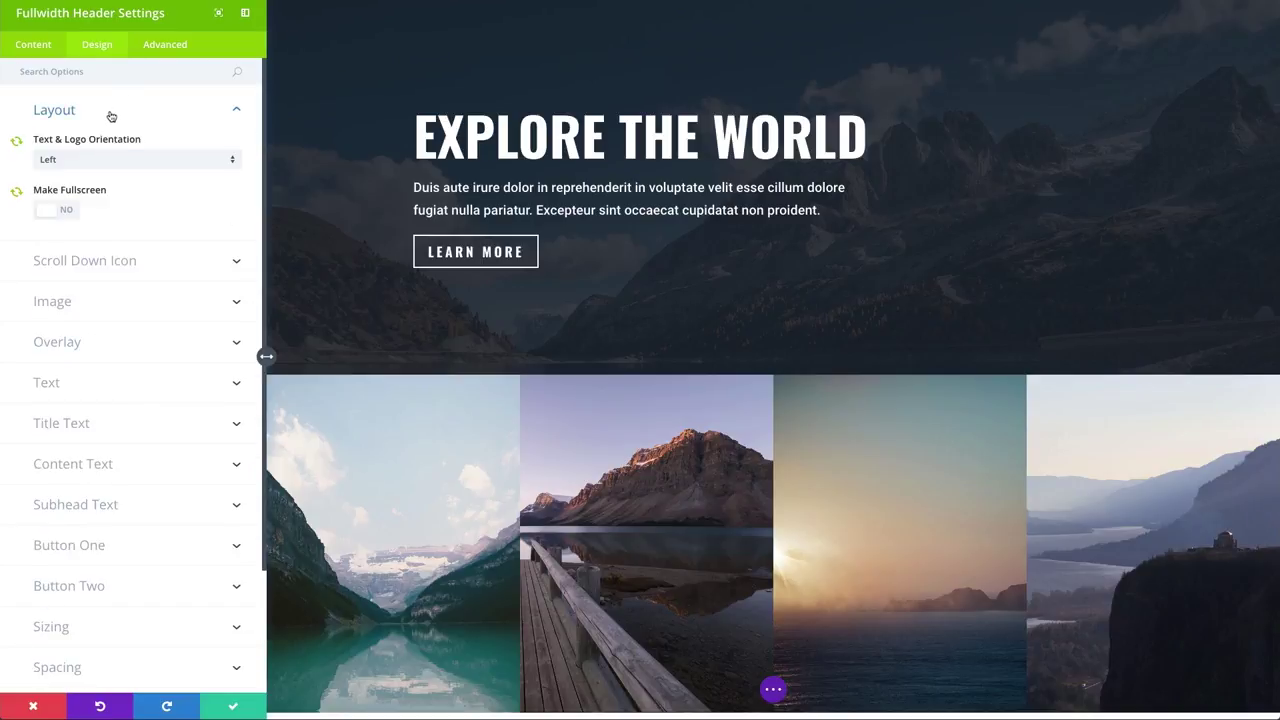
click(89, 160)
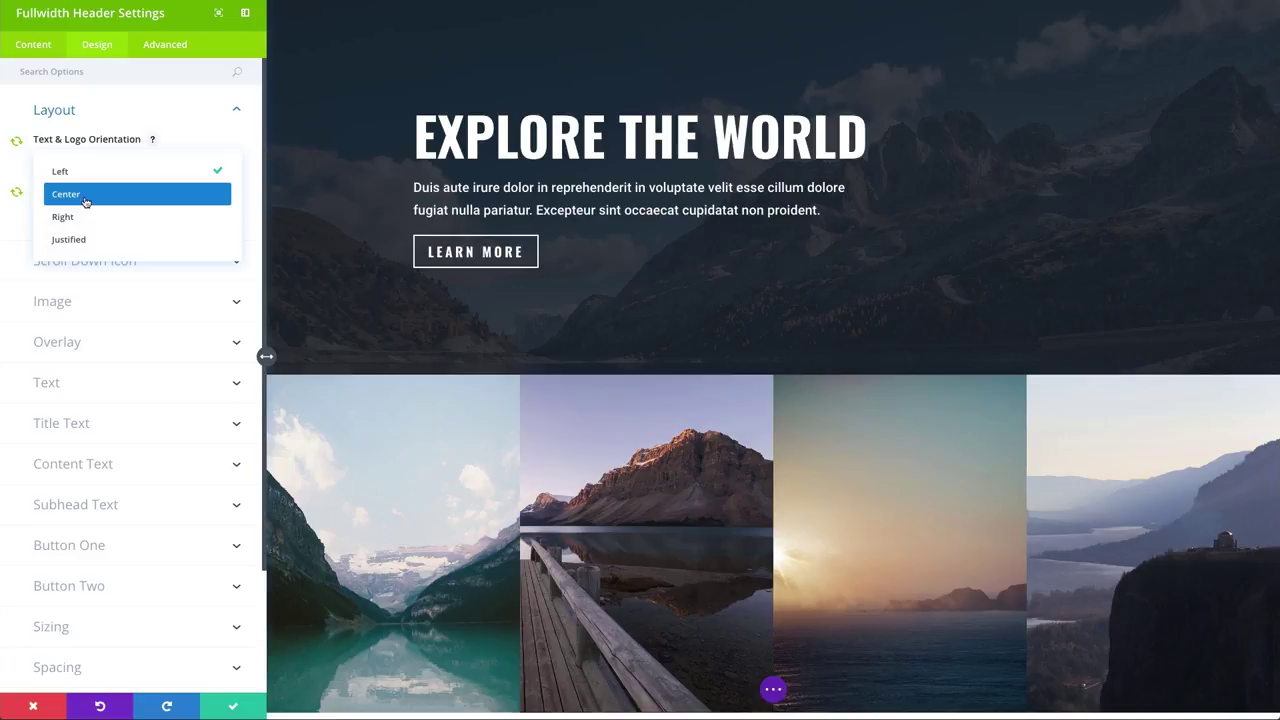
click(86, 202)
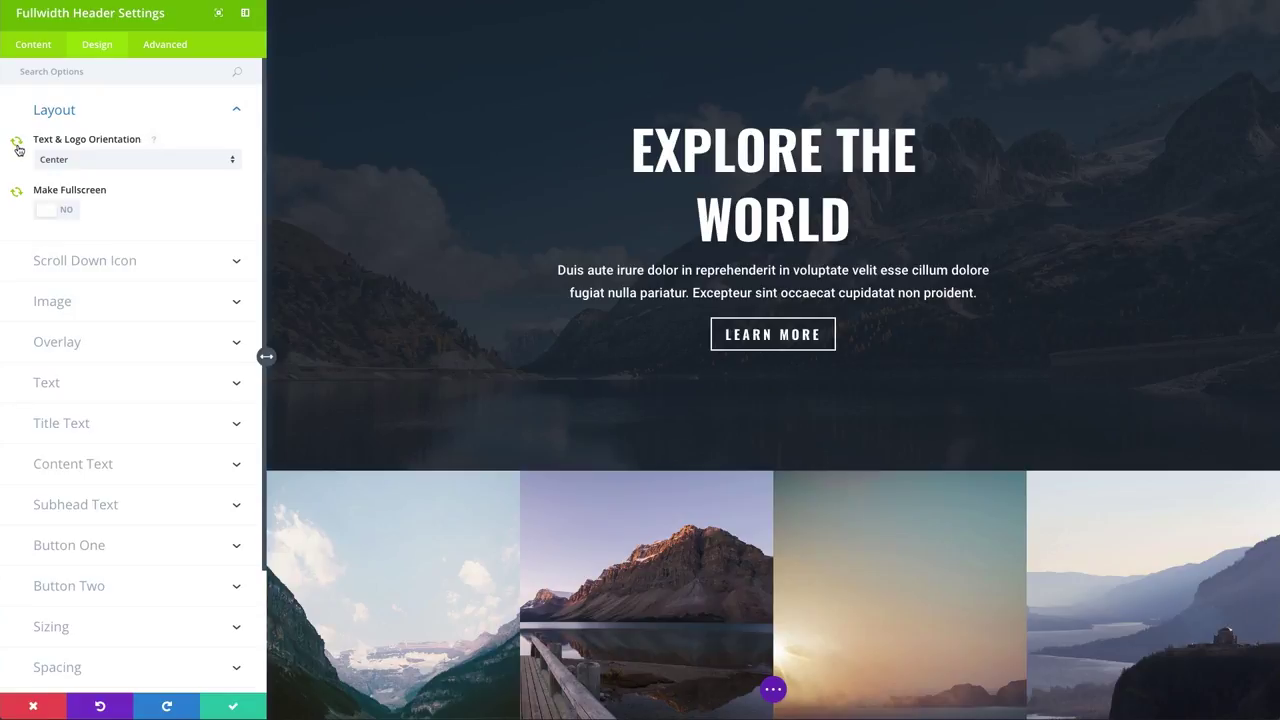
click(236, 706)
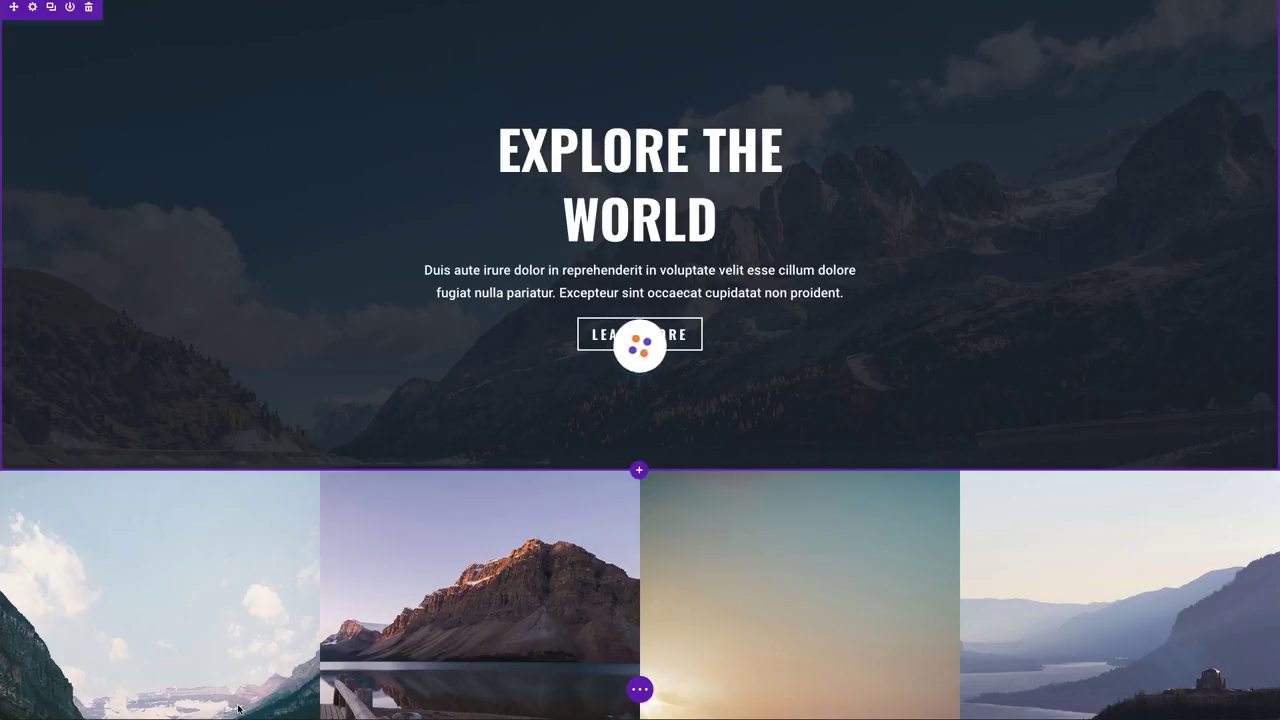
- Check that the new page's NEW HEADER title, paragraph and NEW BUTTON now appear centered
mouse_move(283, 360)
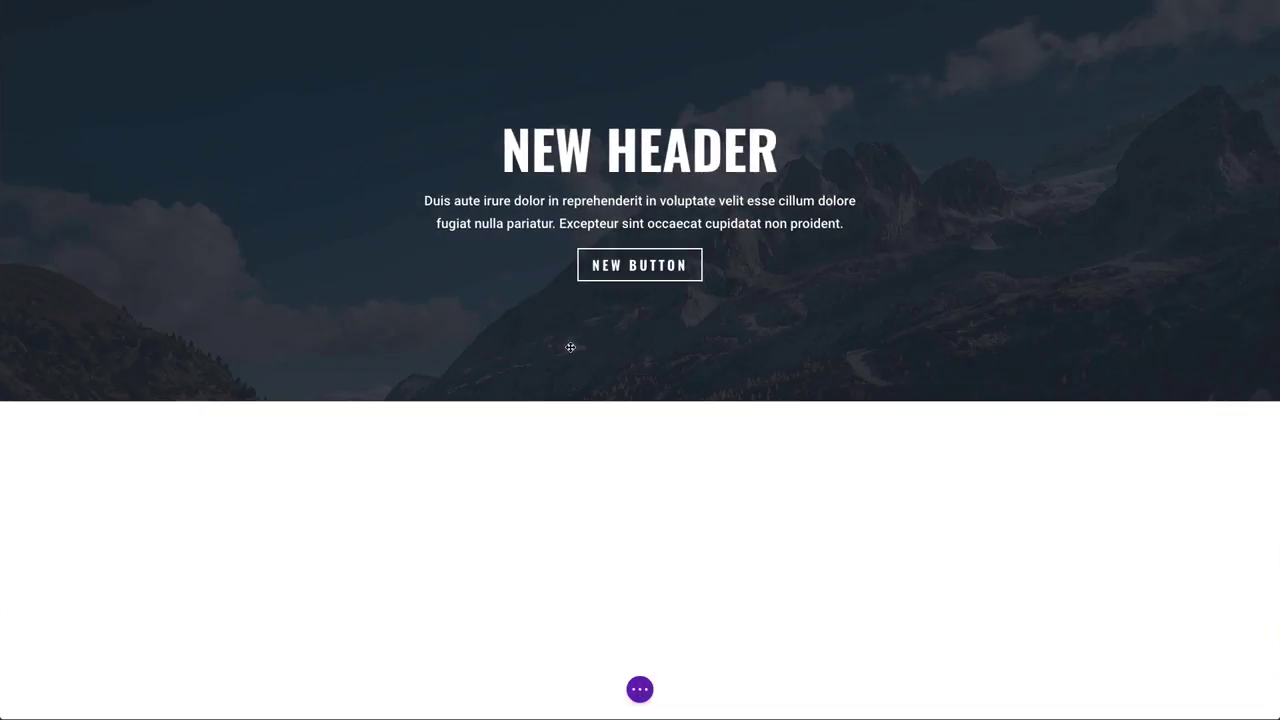
mouse_move(569, 346)
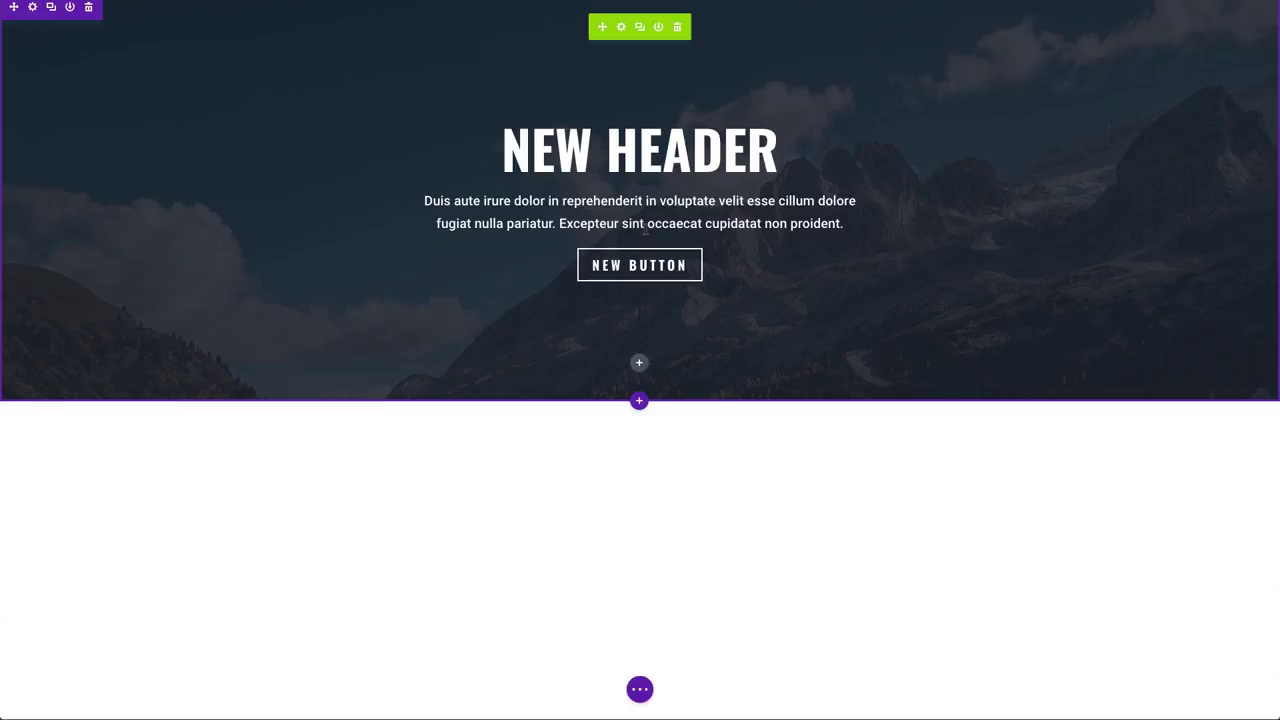